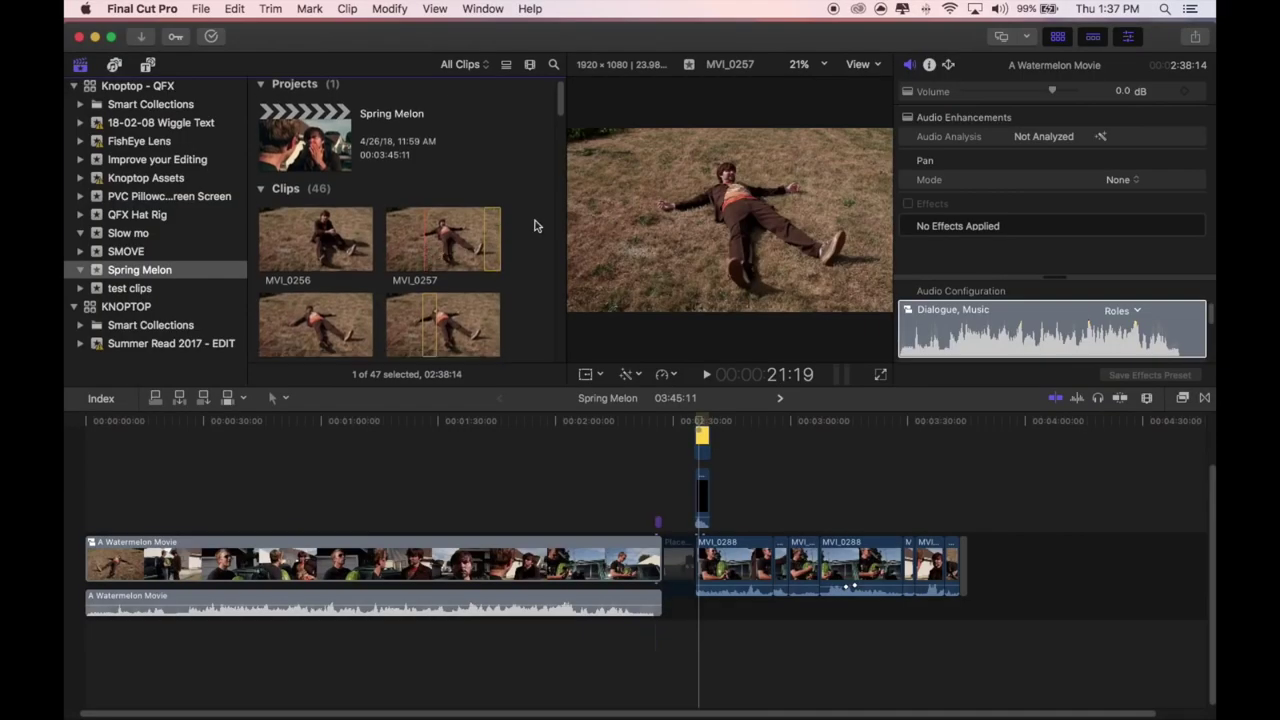
- Switch the browser to list view and back, then open the A Watermelon Movie compound clip
scroll(474, 248, "down", 1)
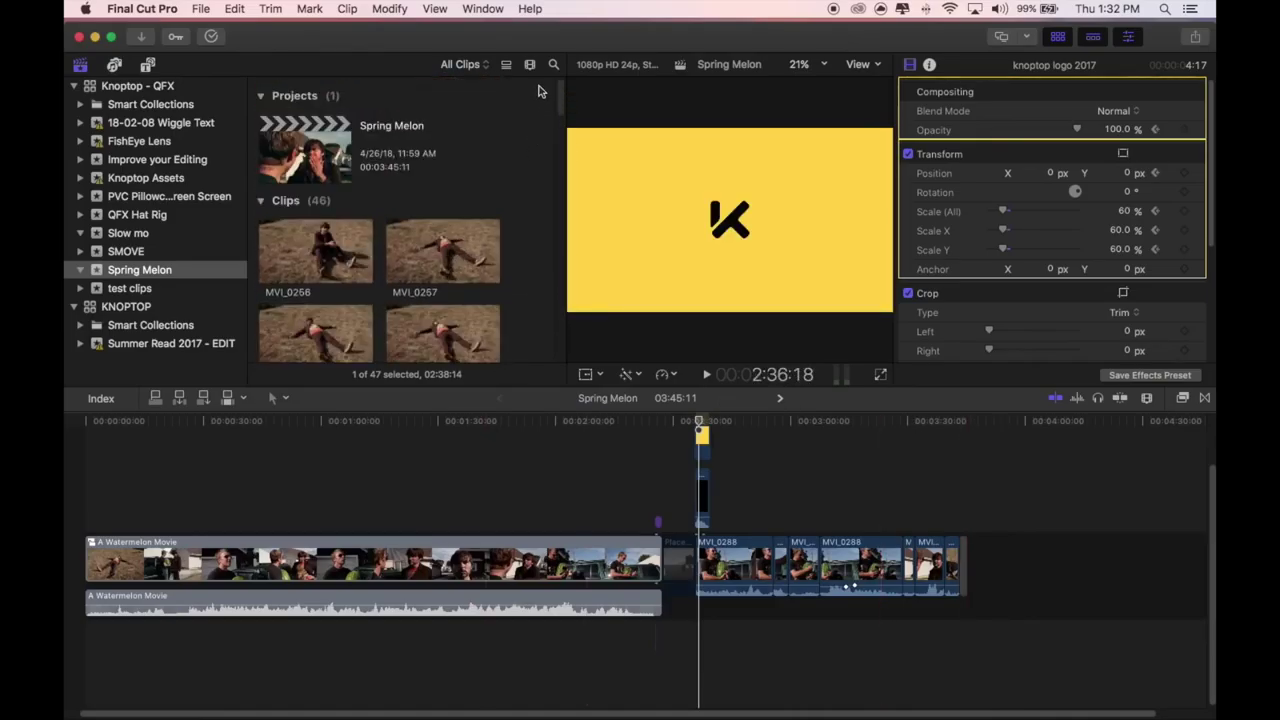
left_click(508, 65)
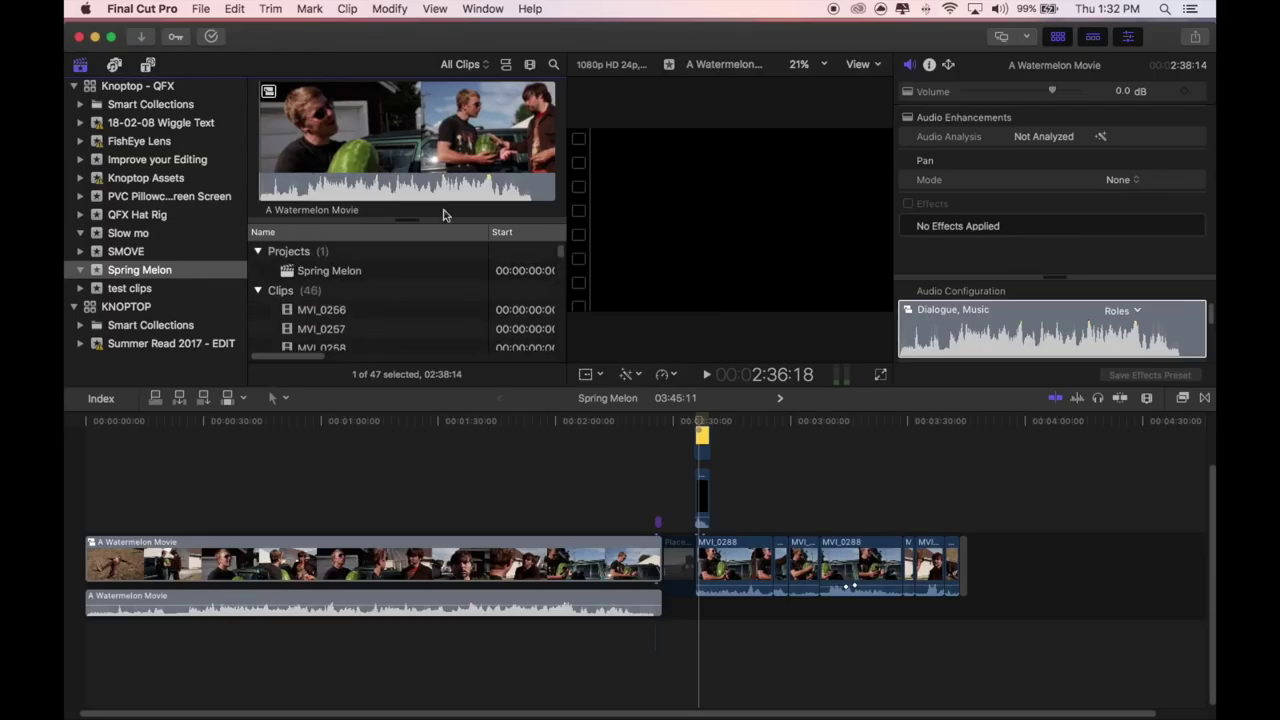
left_click(509, 65)
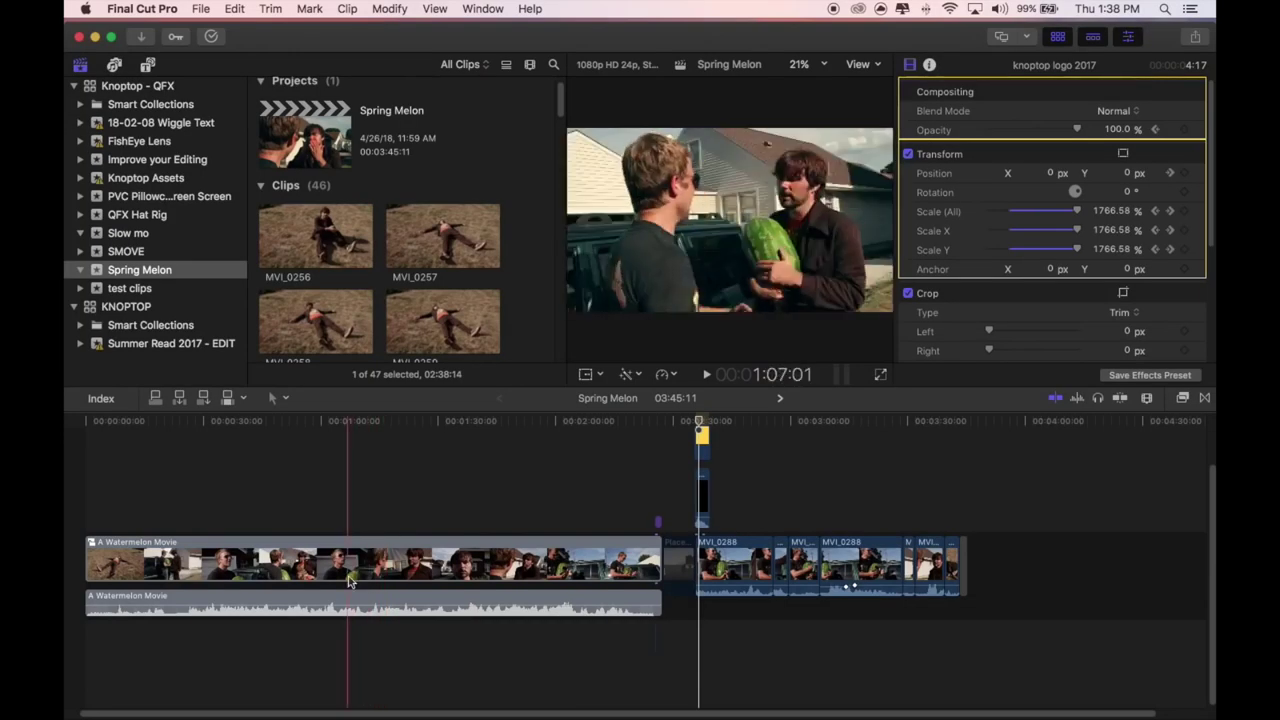
double_click(349, 575)
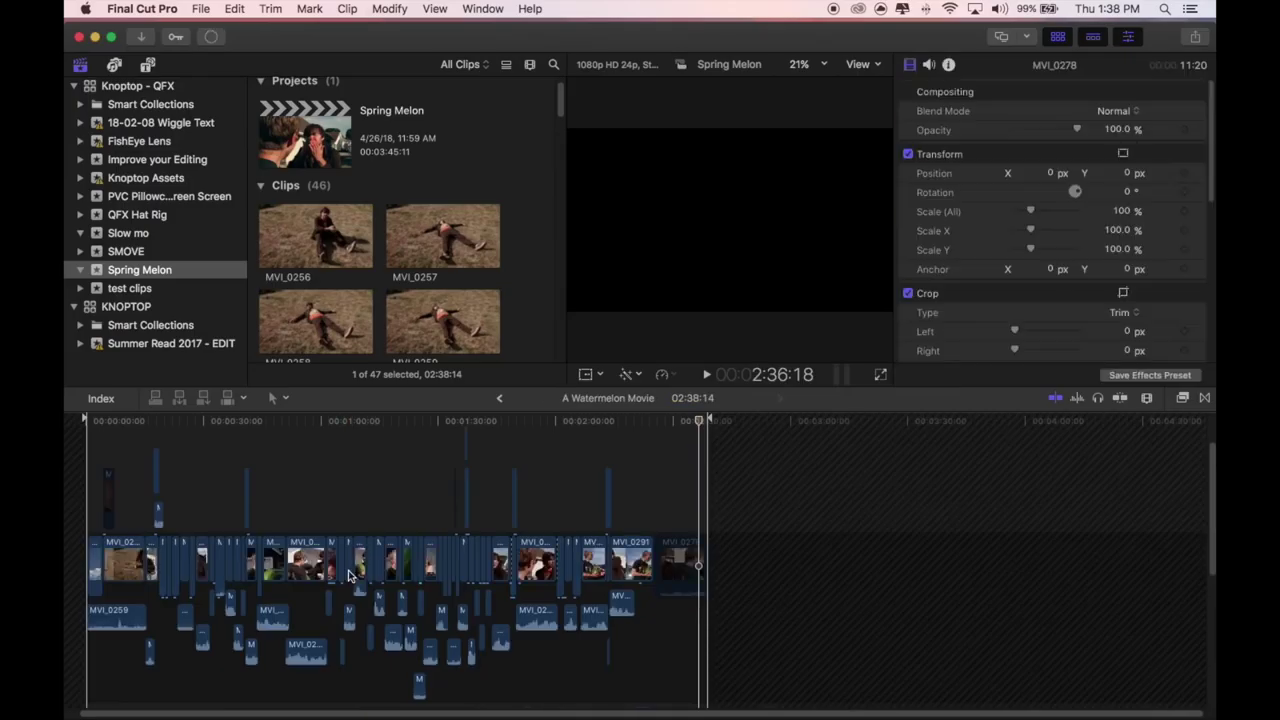
- Zoom the timeline in on the compound clip's first 40 seconds around the MVI_0265 clips
scroll(351, 575, "down", 6)
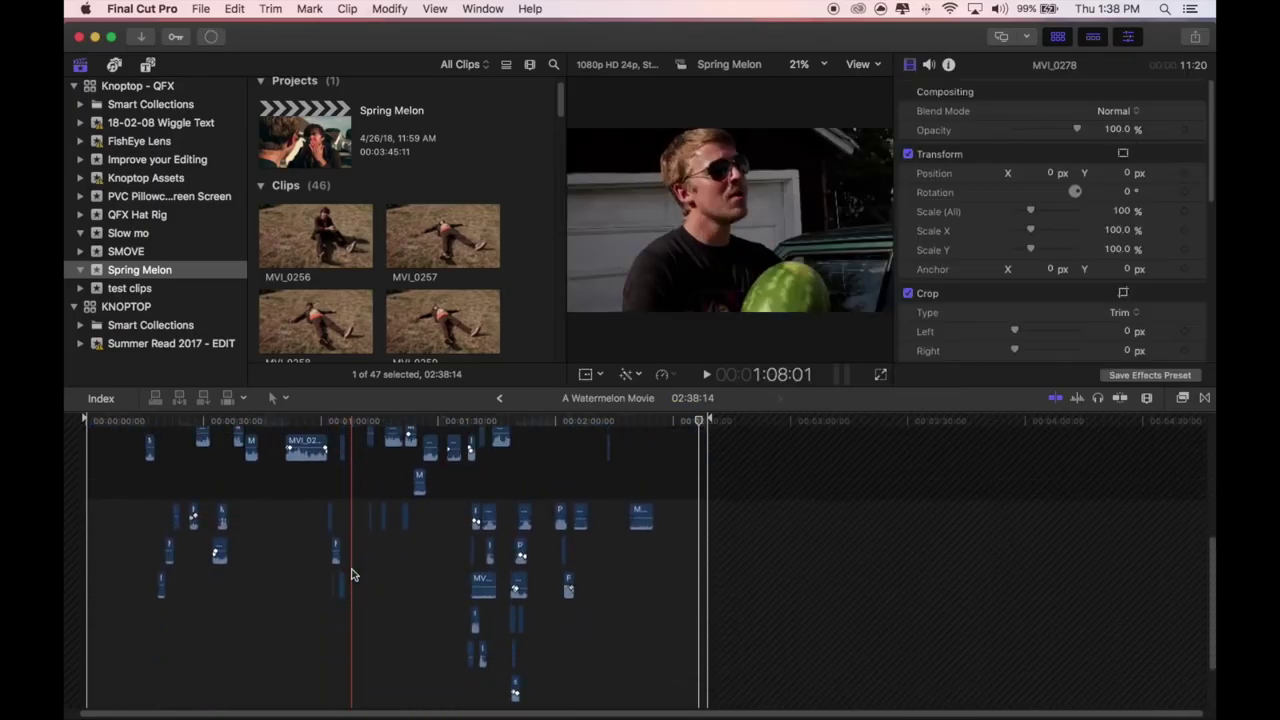
scroll(351, 575, "up", 5)
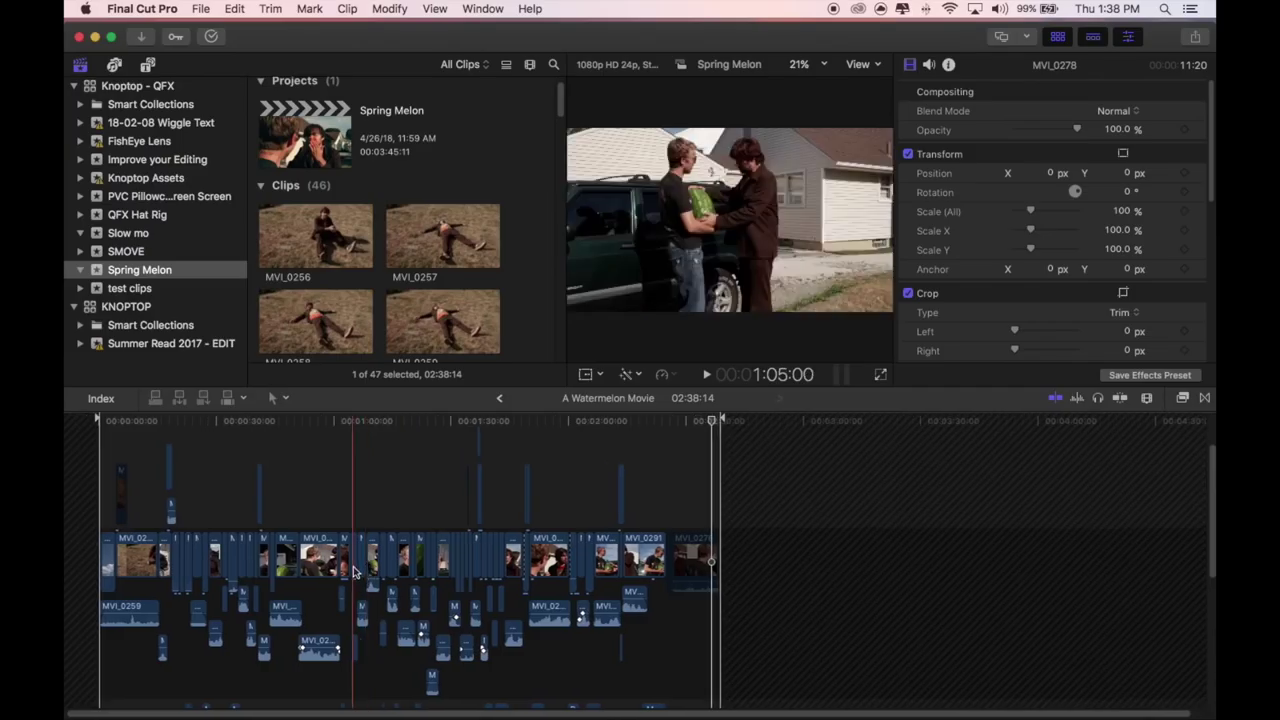
key("super+equal")
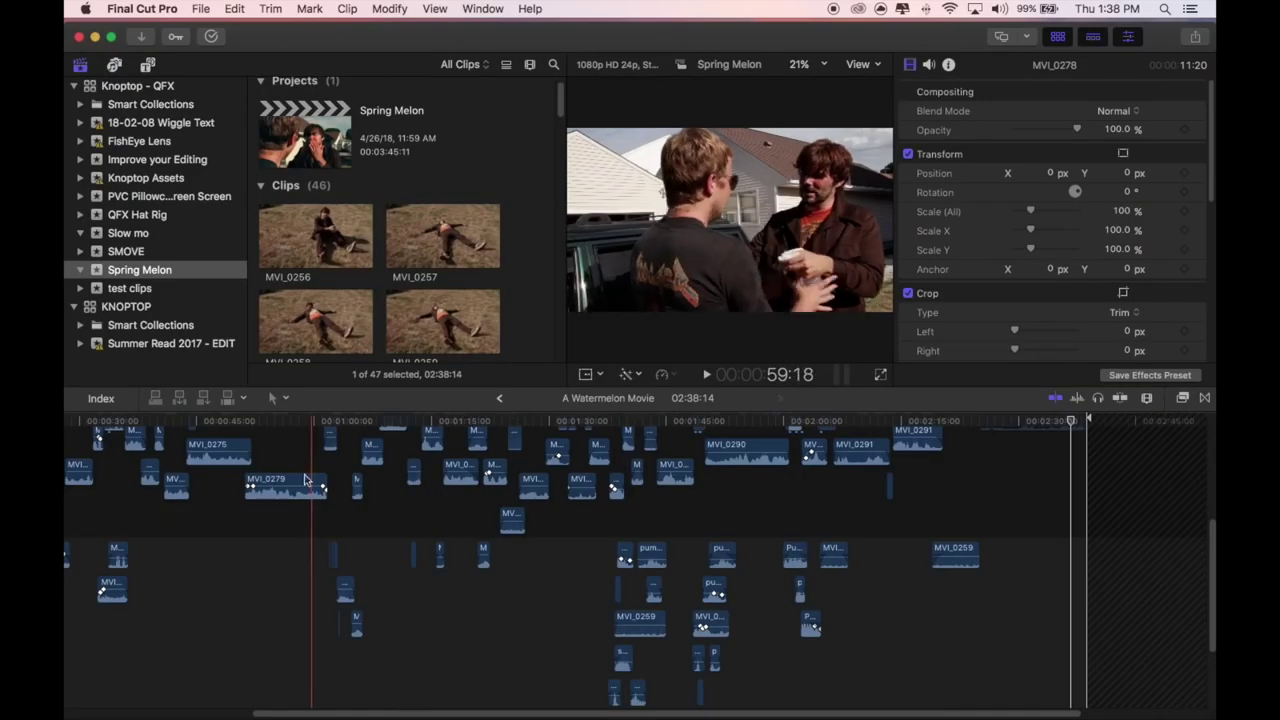
scroll(132, 455, "up", 2)
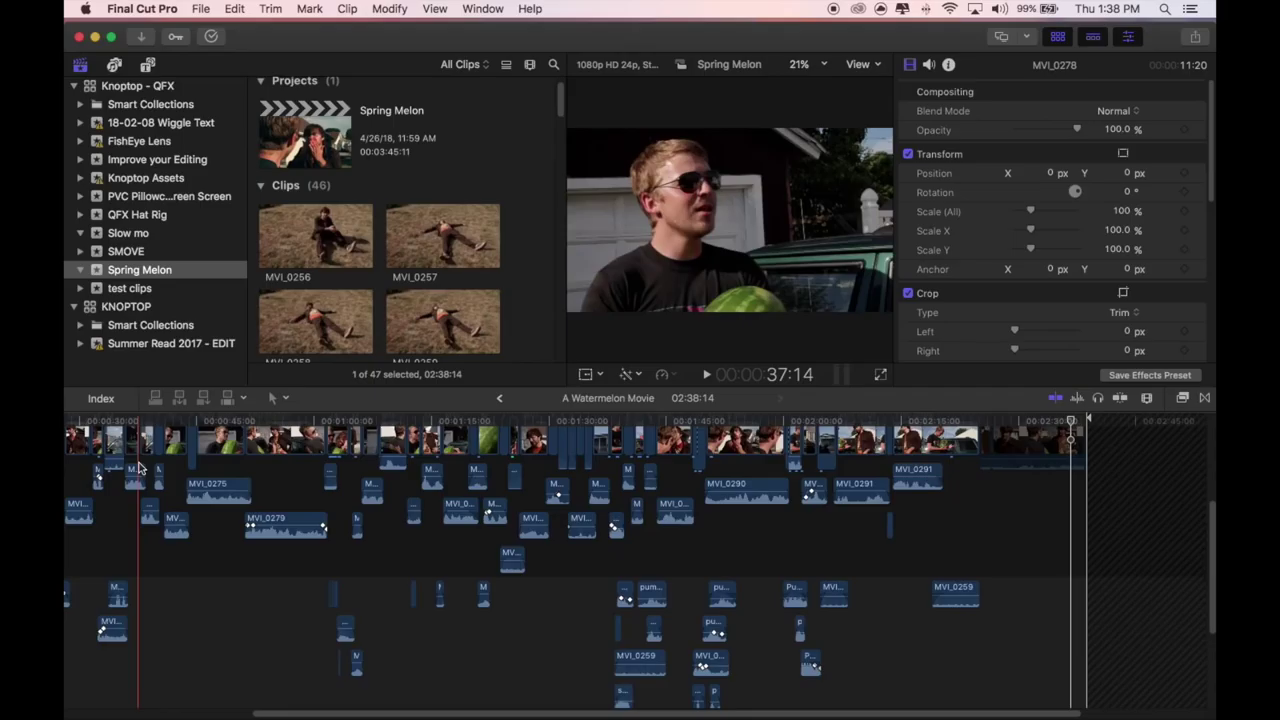
scroll(141, 466, "left", 5)
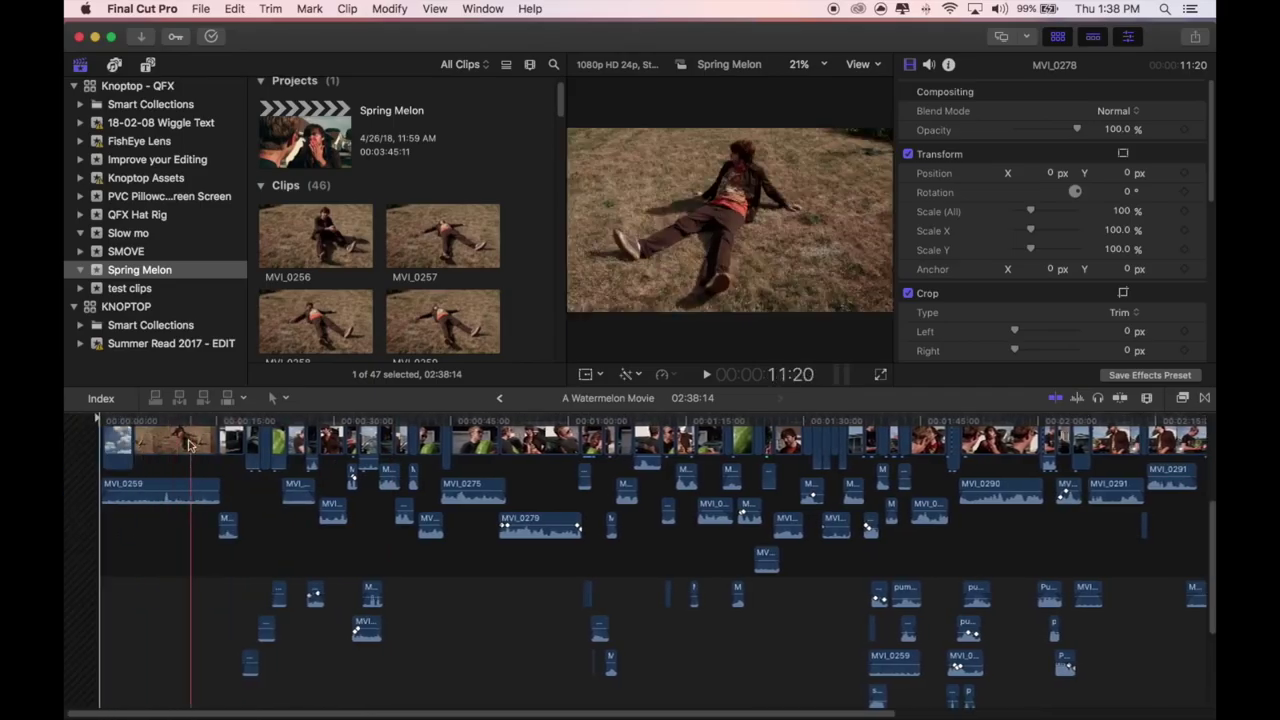
key("super+equal")
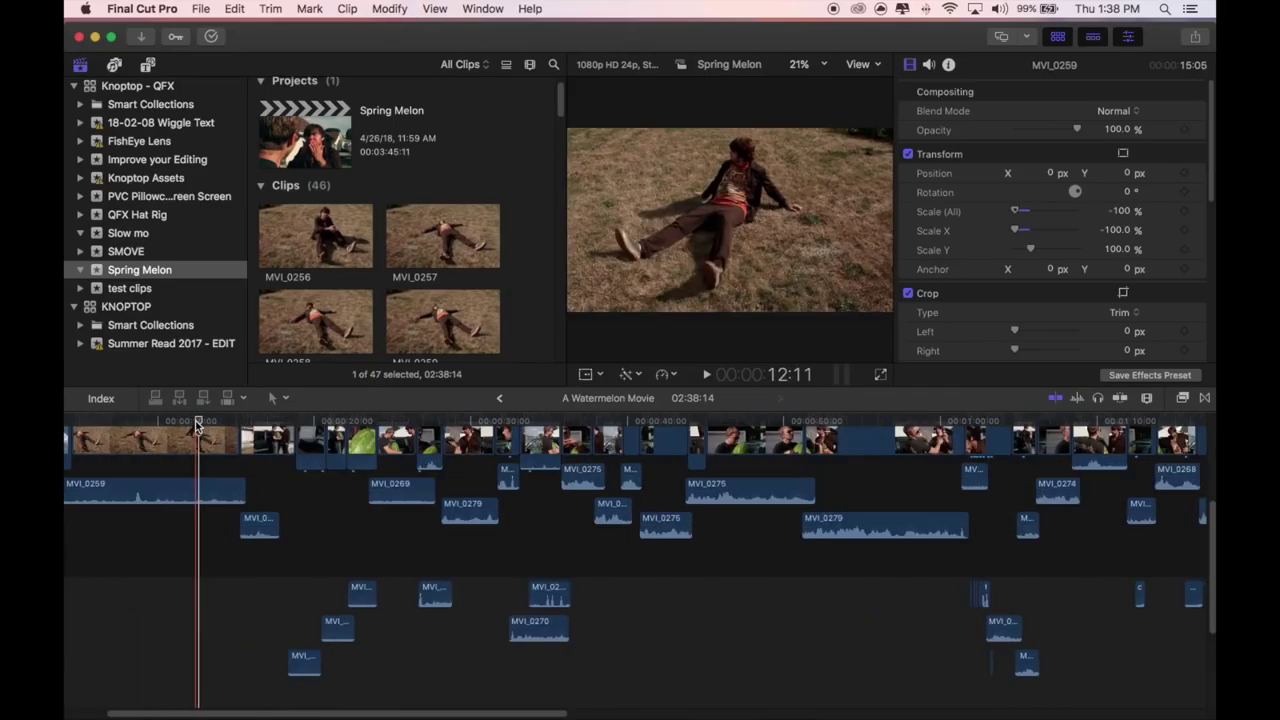
key("super+equal")
scroll(258, 481, "up", 5)
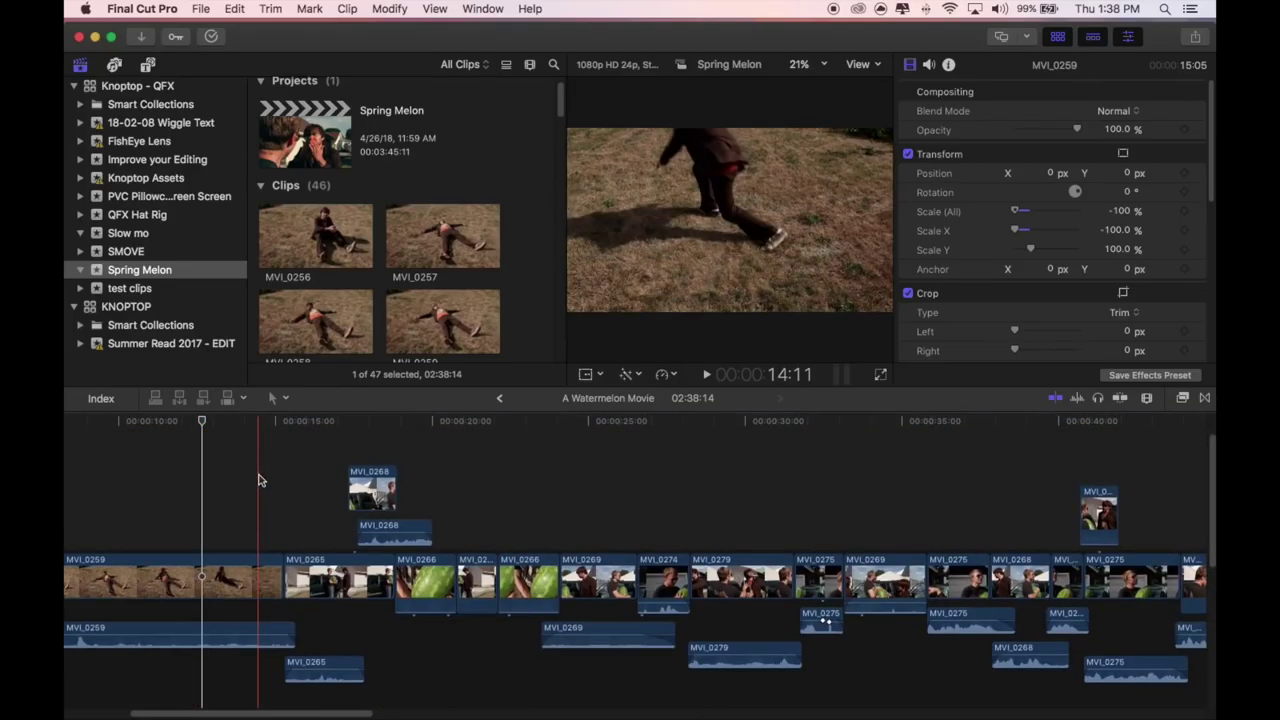
scroll(265, 478, "down", 5)
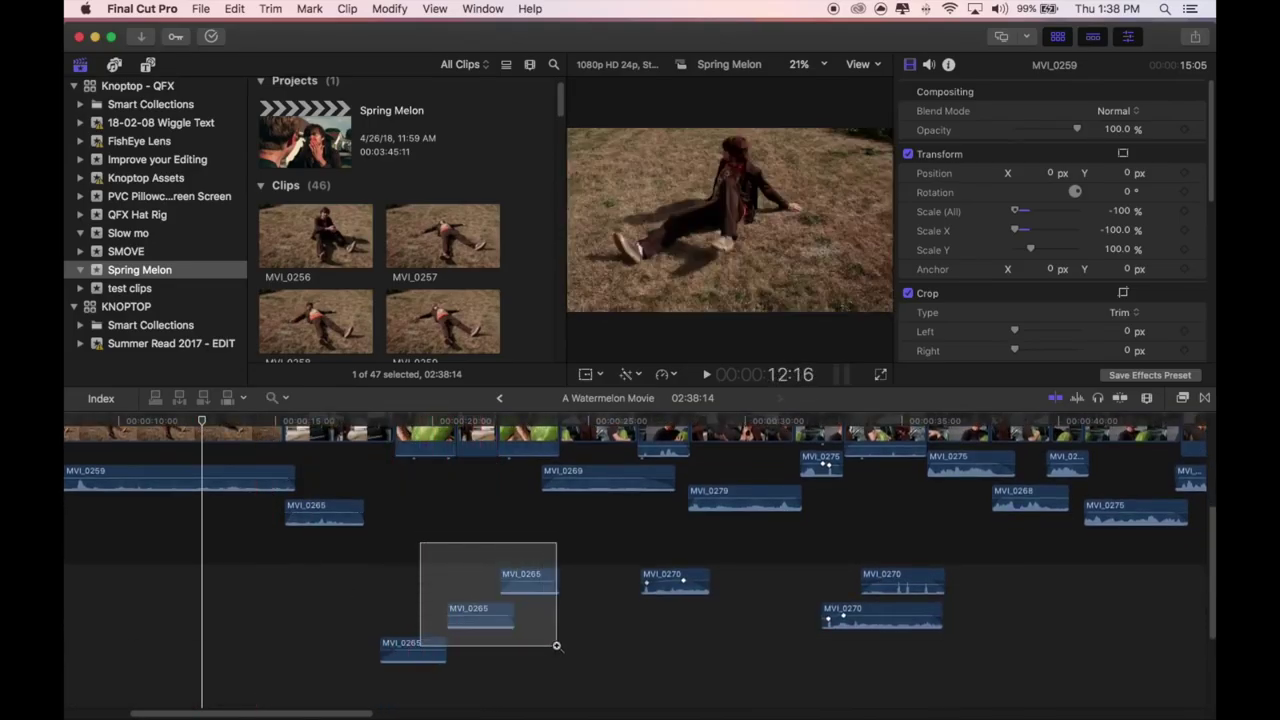
- Zoom in on the stacked MVI_0265 clips, return to the Select tool, then zoom out to 1:05–1:30
left_click_drag(557, 646, 553, 644)
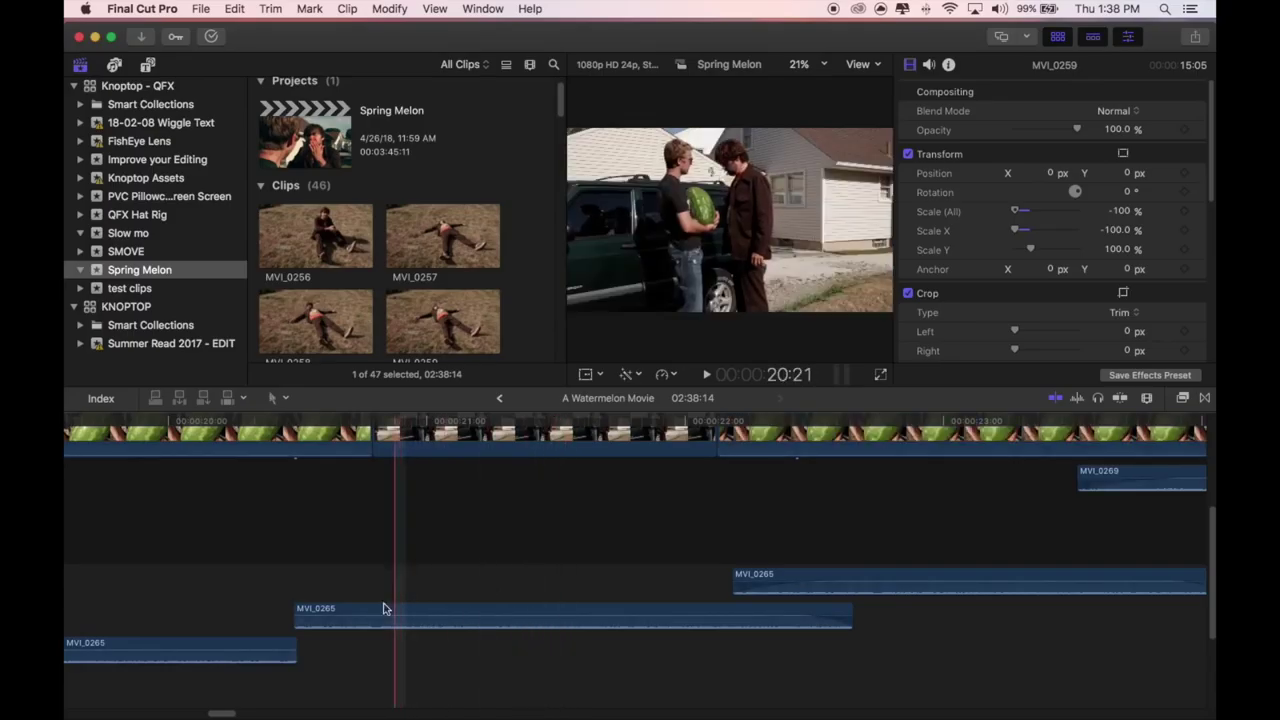
key("a")
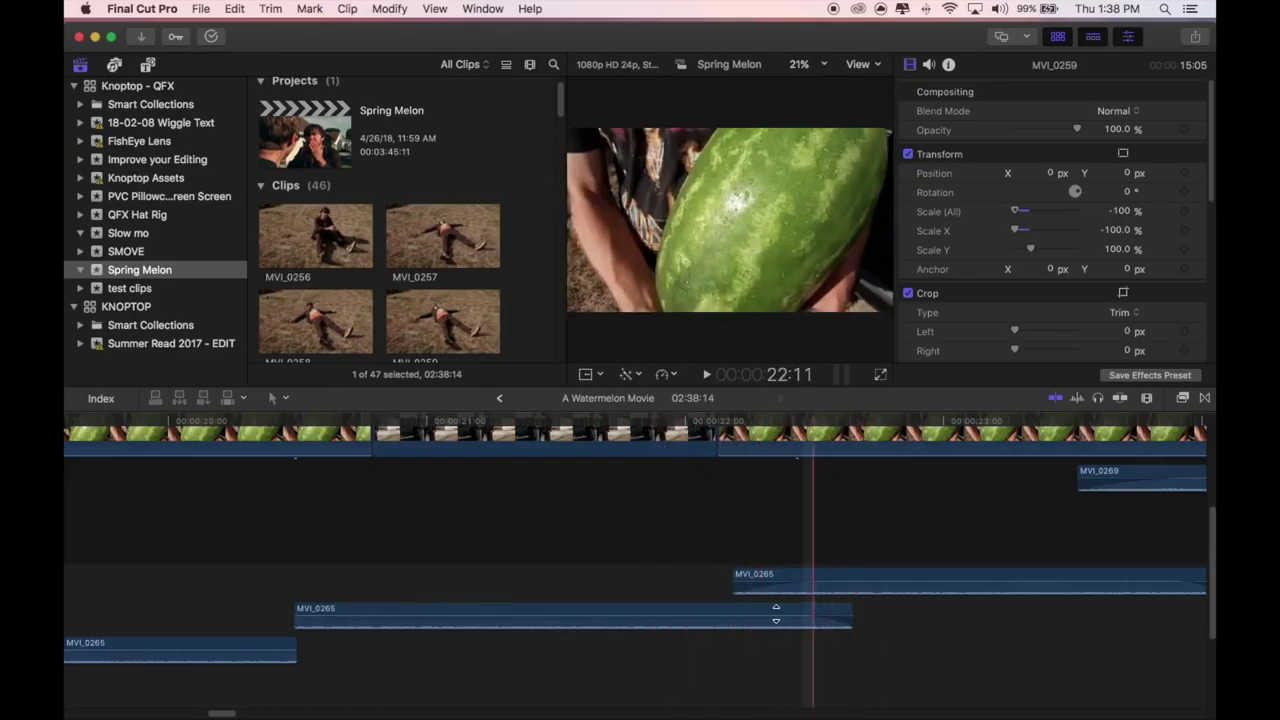
key("super+minus")
key("super+minus")
key("super+minus")
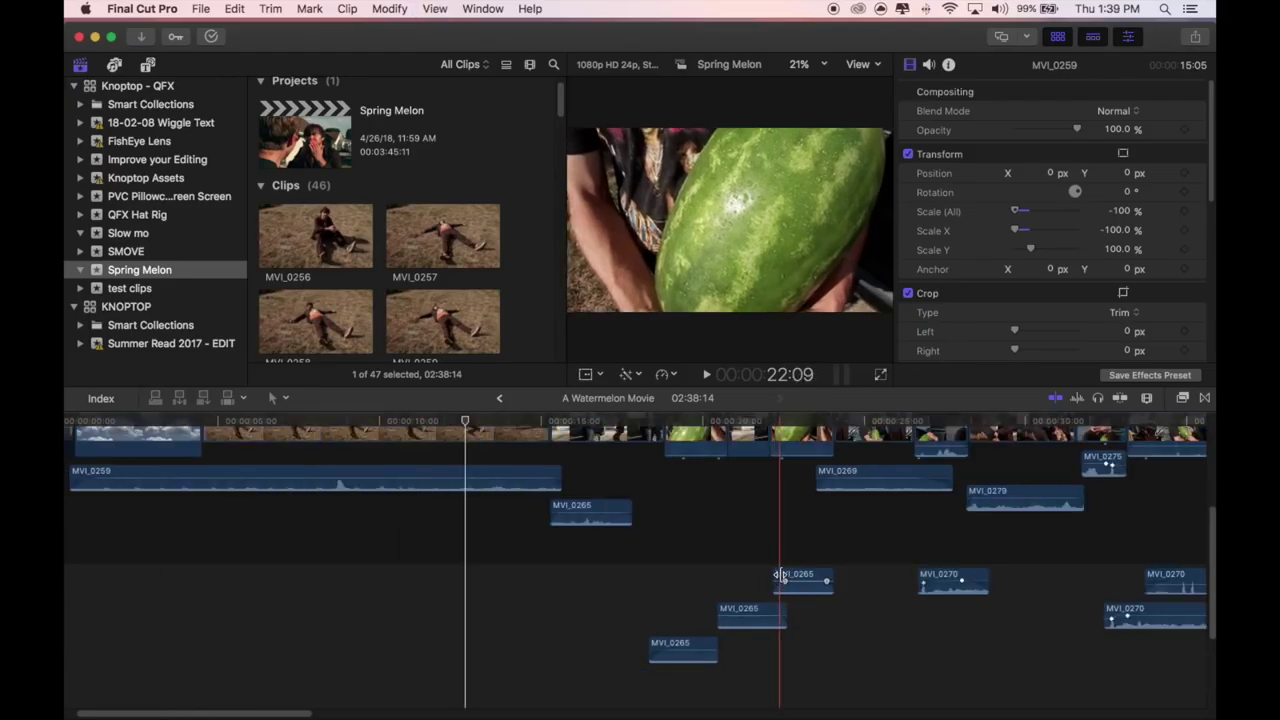
scroll(781, 540, "right", 3)
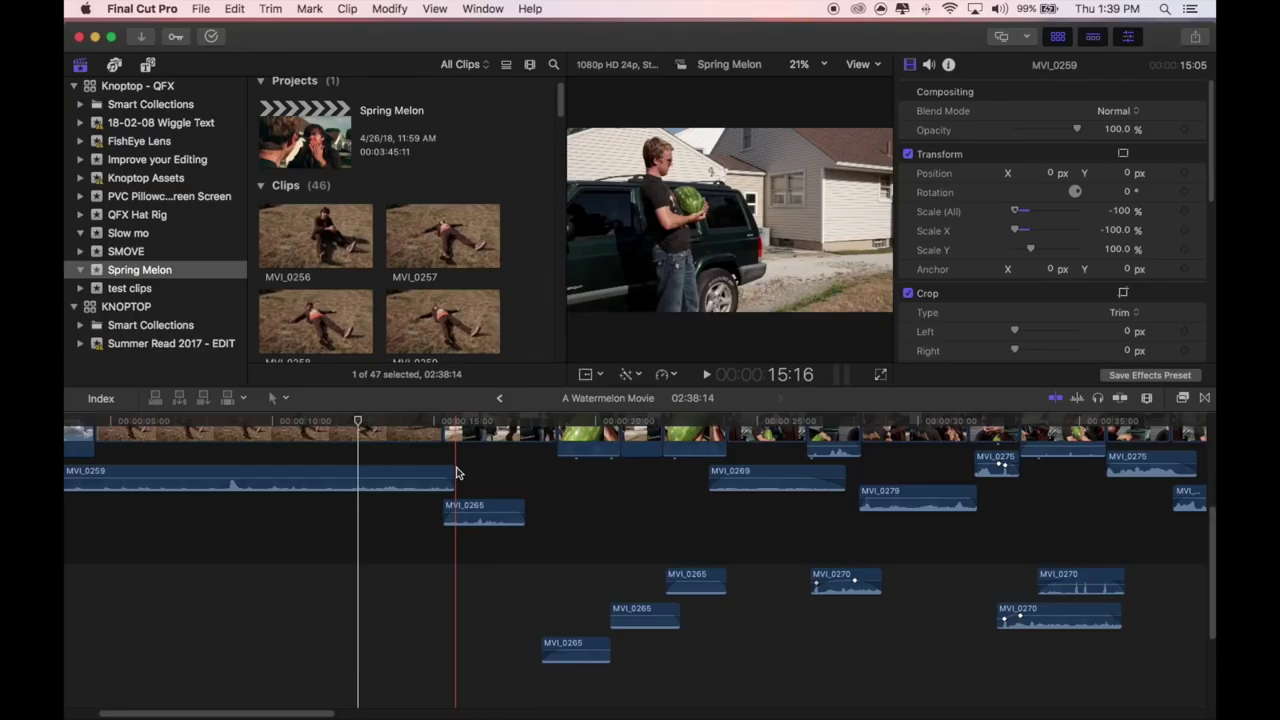
scroll(456, 472, "up", 4)
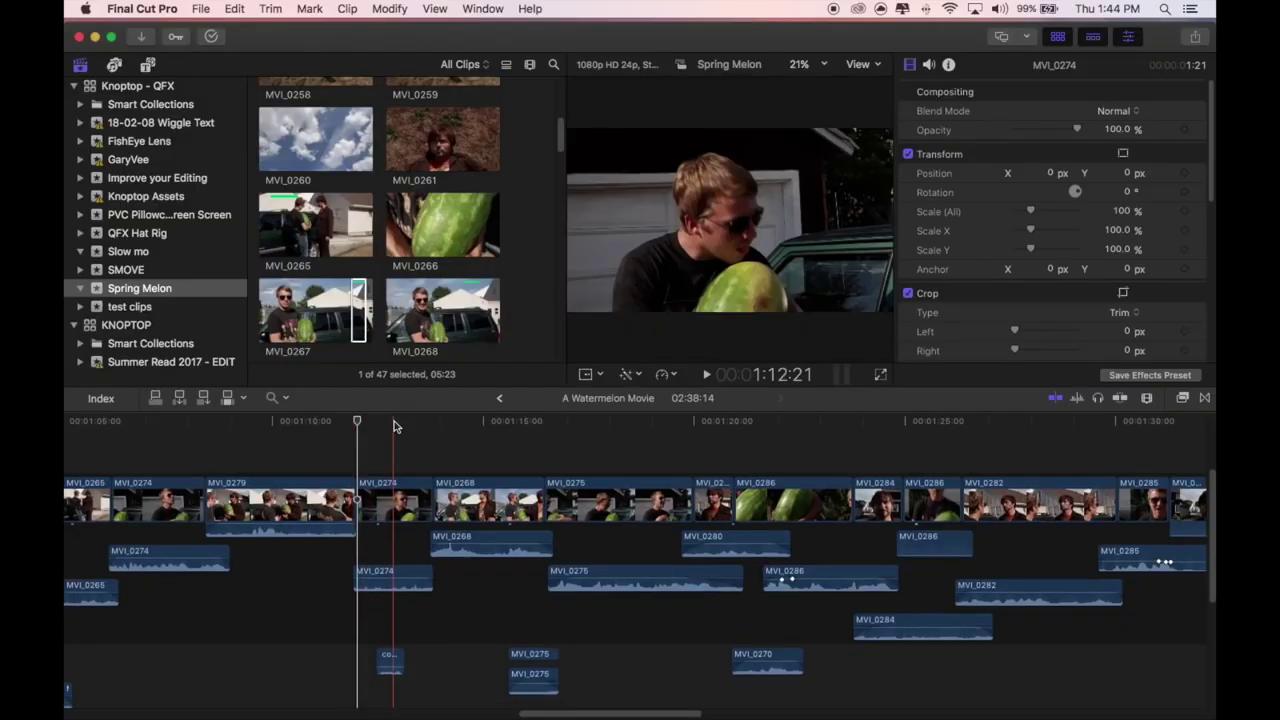
- Move the playhead to about 1:18 and play the stacked dialogue clips
scroll(394, 426, "down", 2)
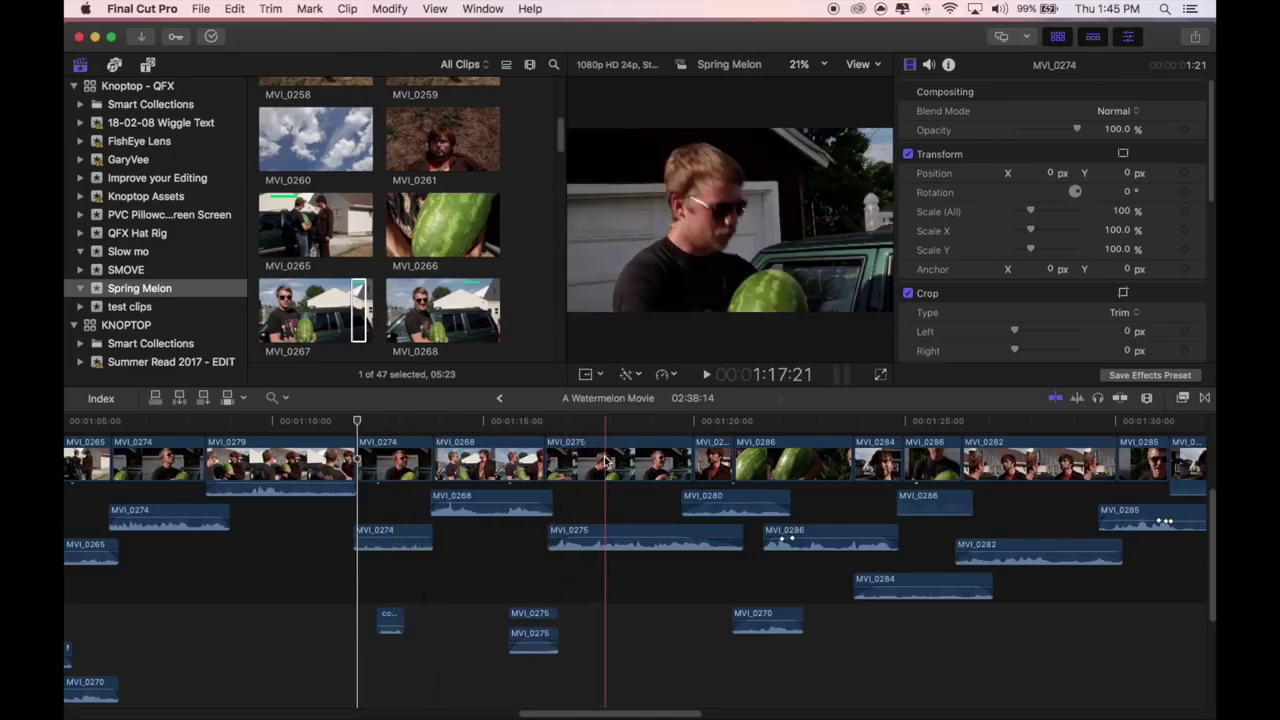
left_click(682, 425)
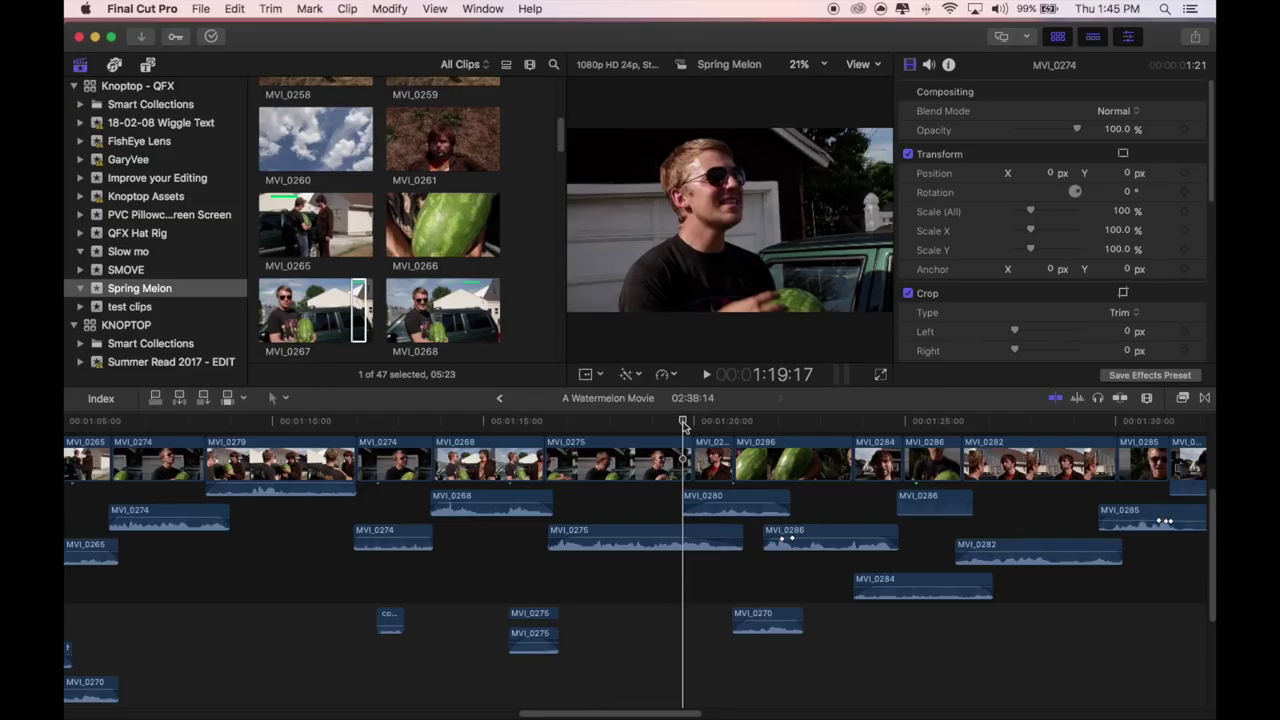
left_click_drag(682, 425, 650, 422)
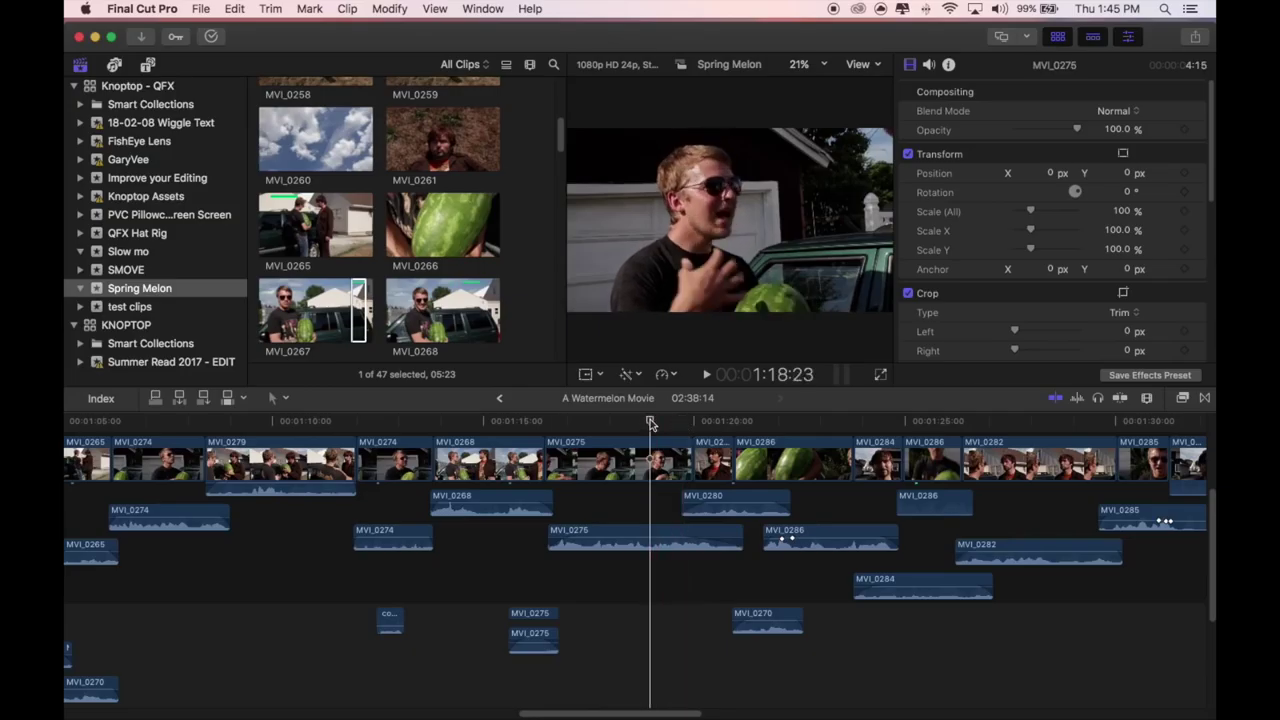
key("space")
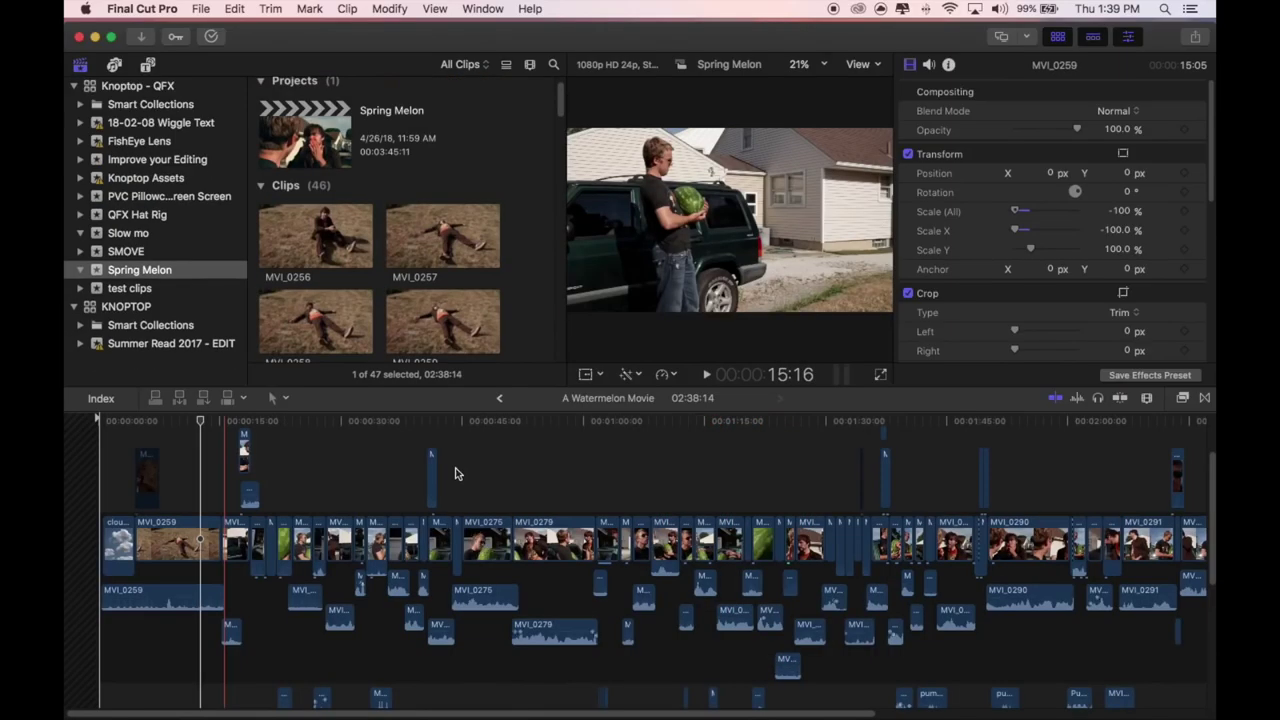
- Fit the compound clip in the timeline, zoom in around 1:13, and scroll back to the start
key("shift+z")
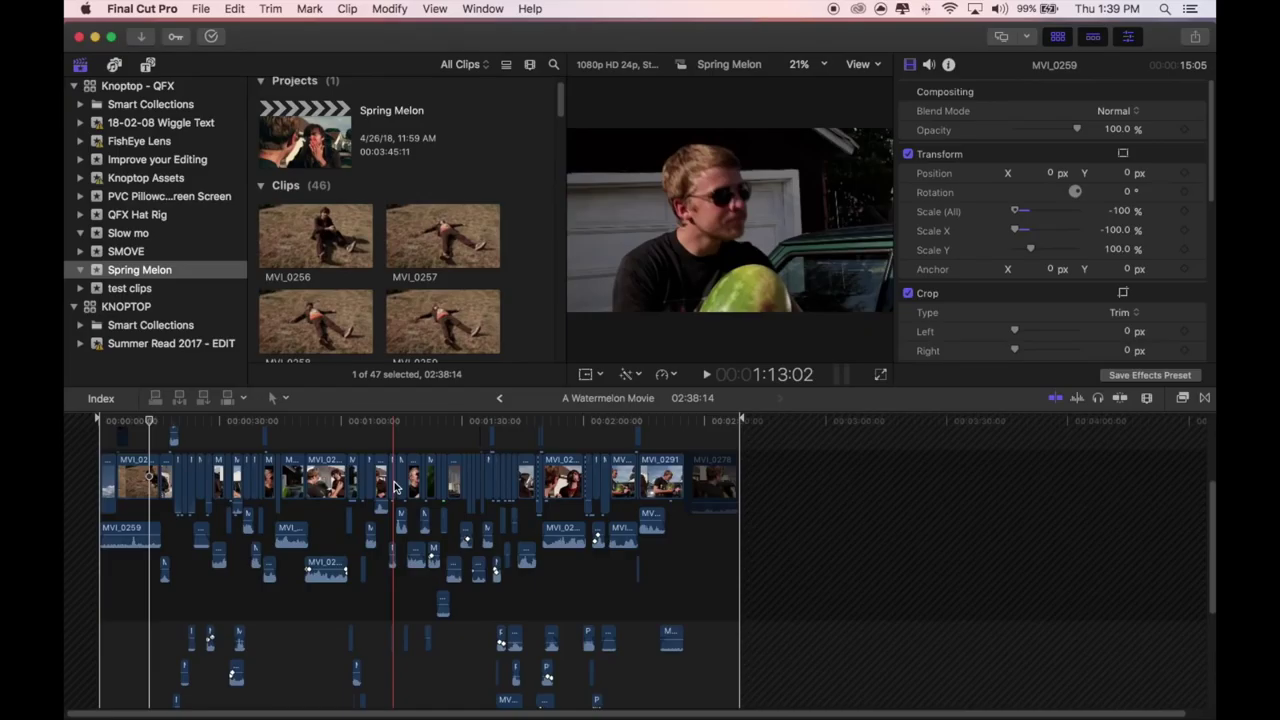
key("super+equal")
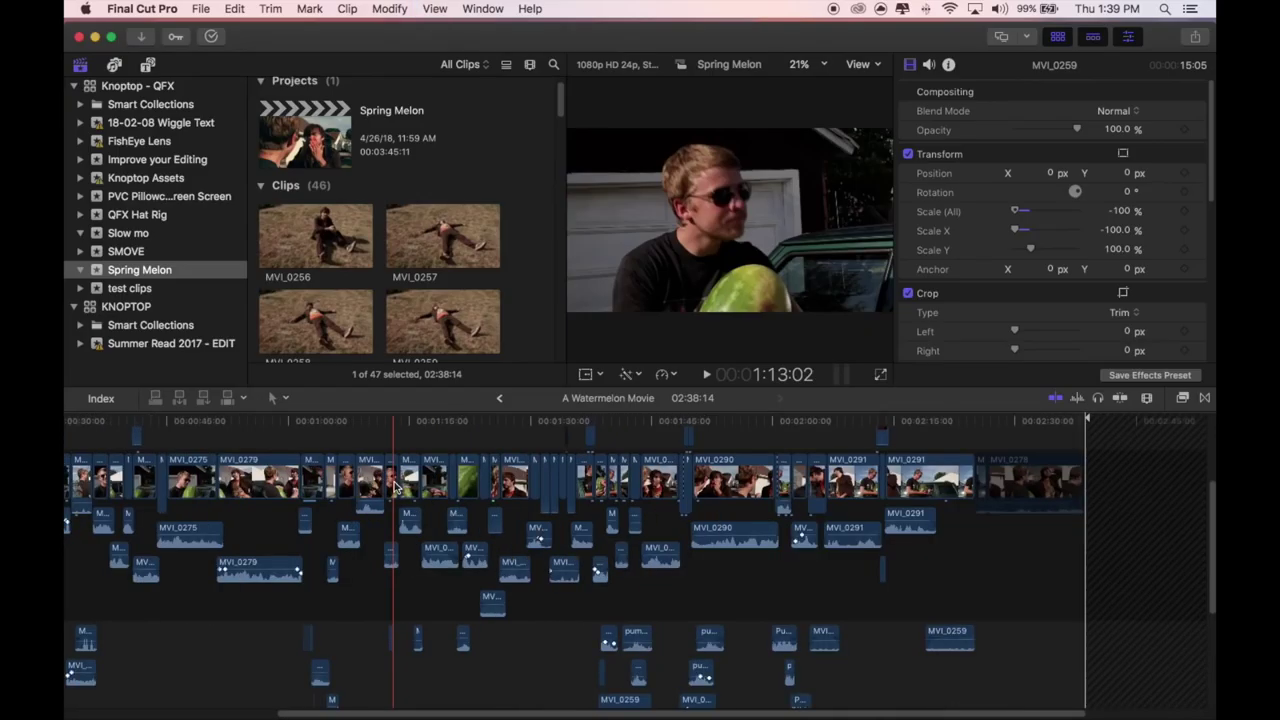
scroll(393, 488, "left", 5)
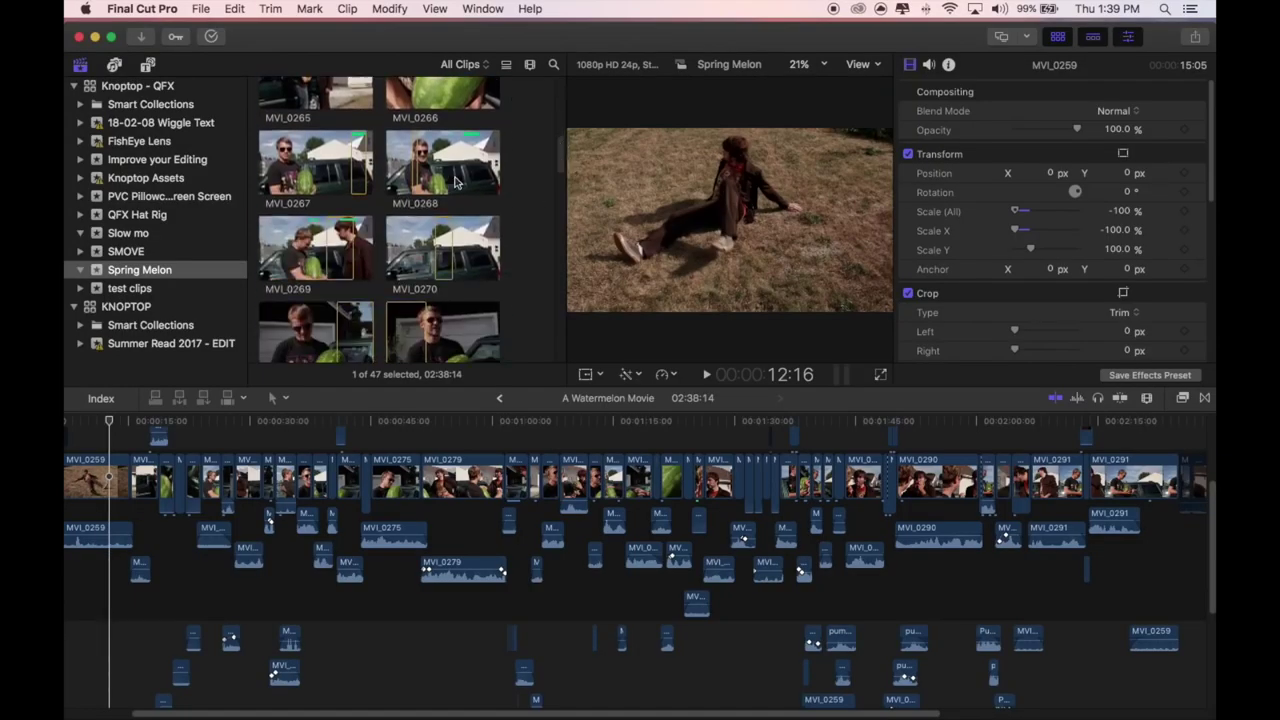
- Select MVI_0267 and filter the browser from All Clips to Favorites
left_click(345, 167)
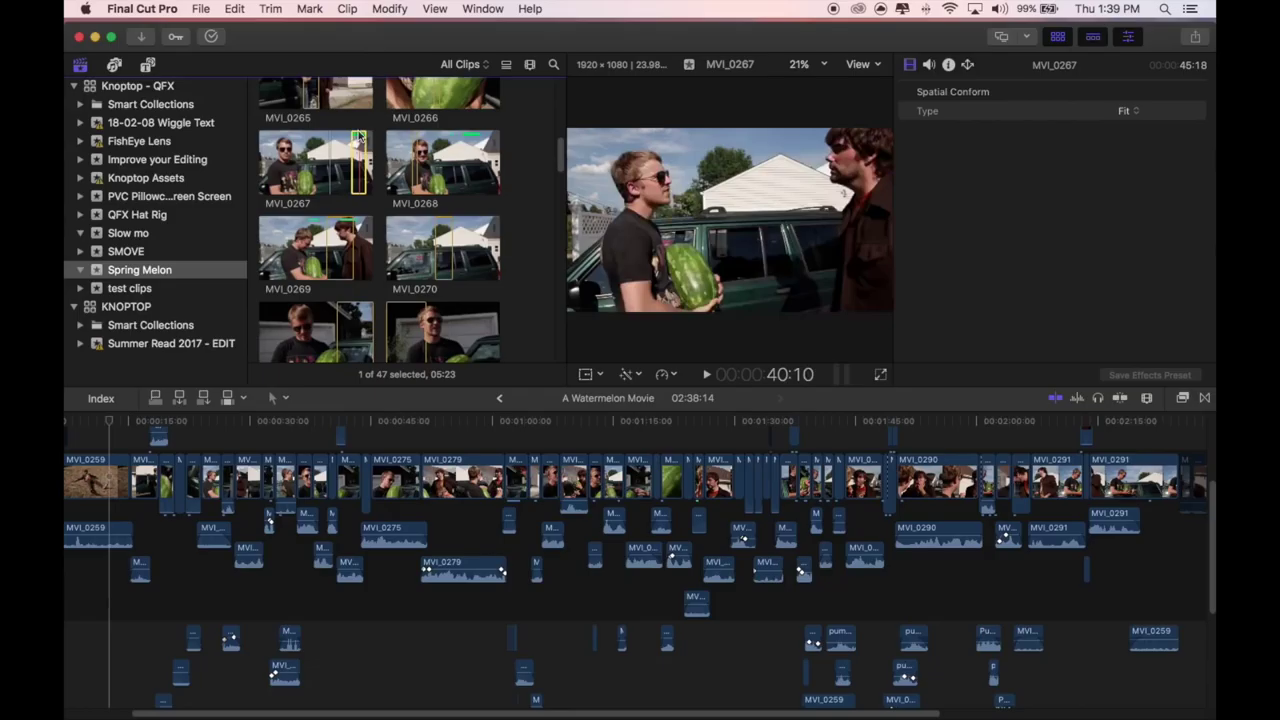
left_click(465, 64)
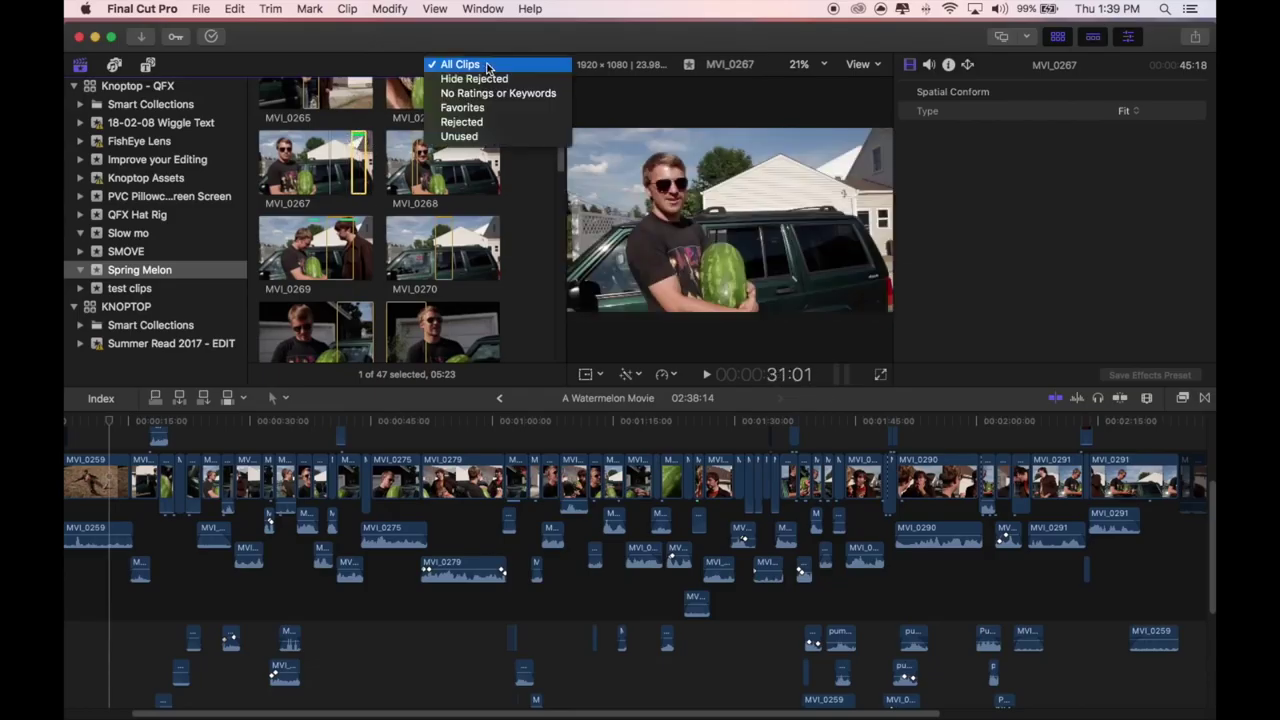
left_click(482, 108)
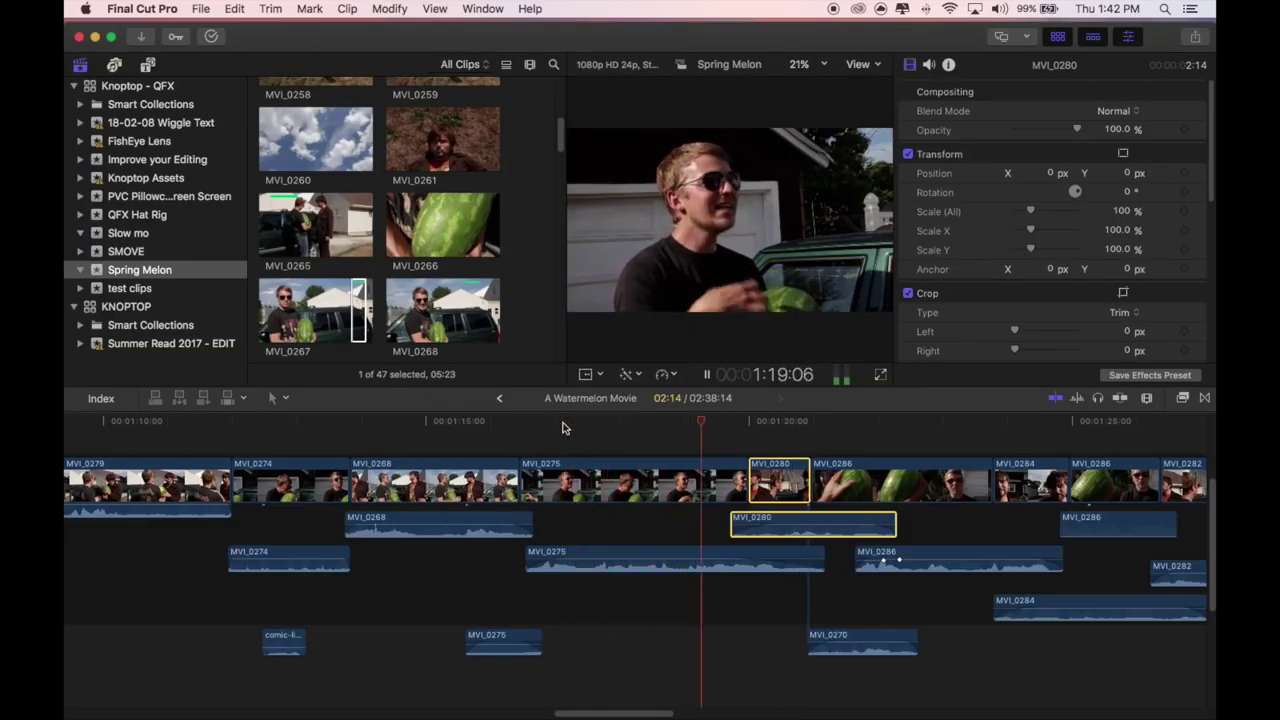
- Stop dialogue playback at 1:20:17 and view MVI_0270's 12.0 dB audio settings
key("space")
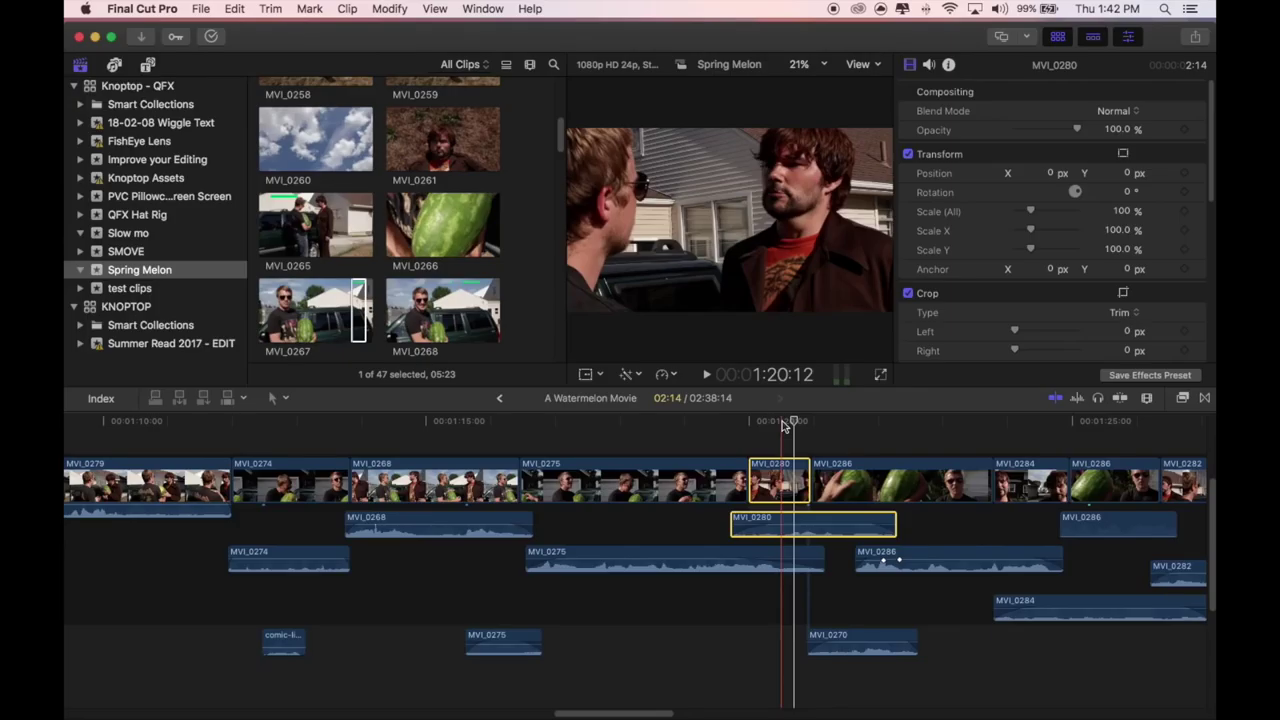
scroll(829, 429, "down", 2)
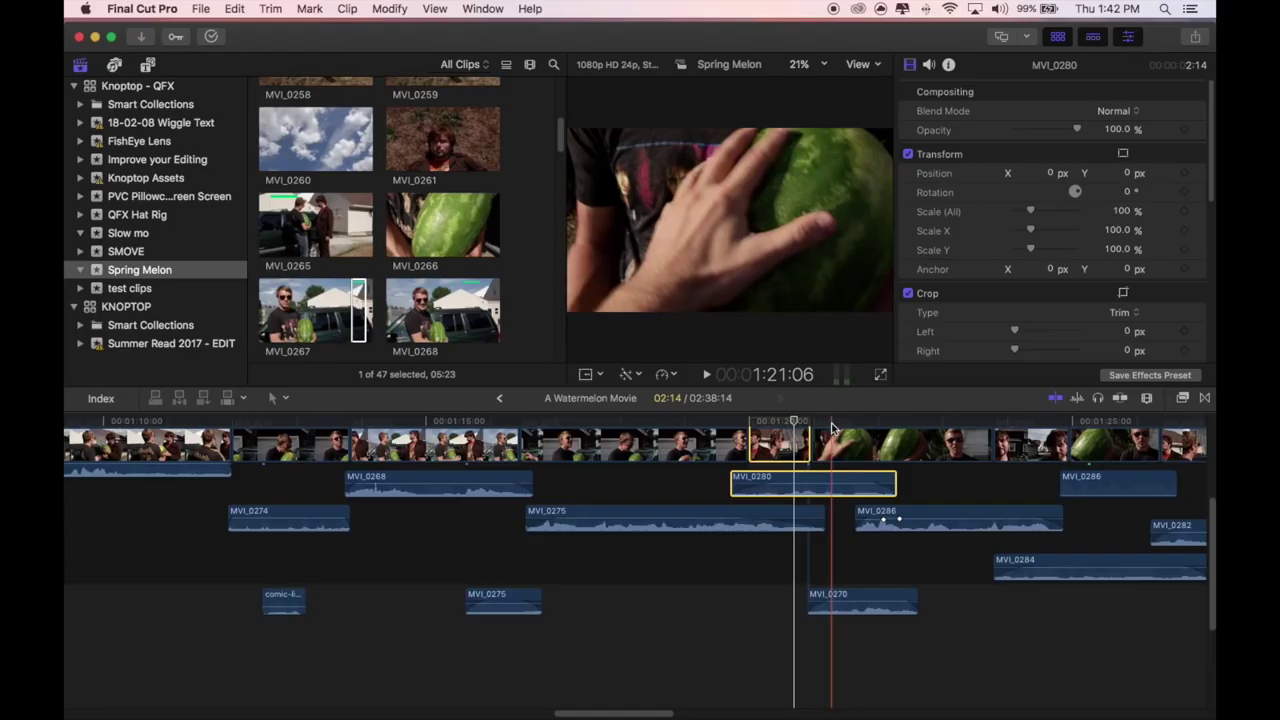
scroll(829, 429, "up", 3)
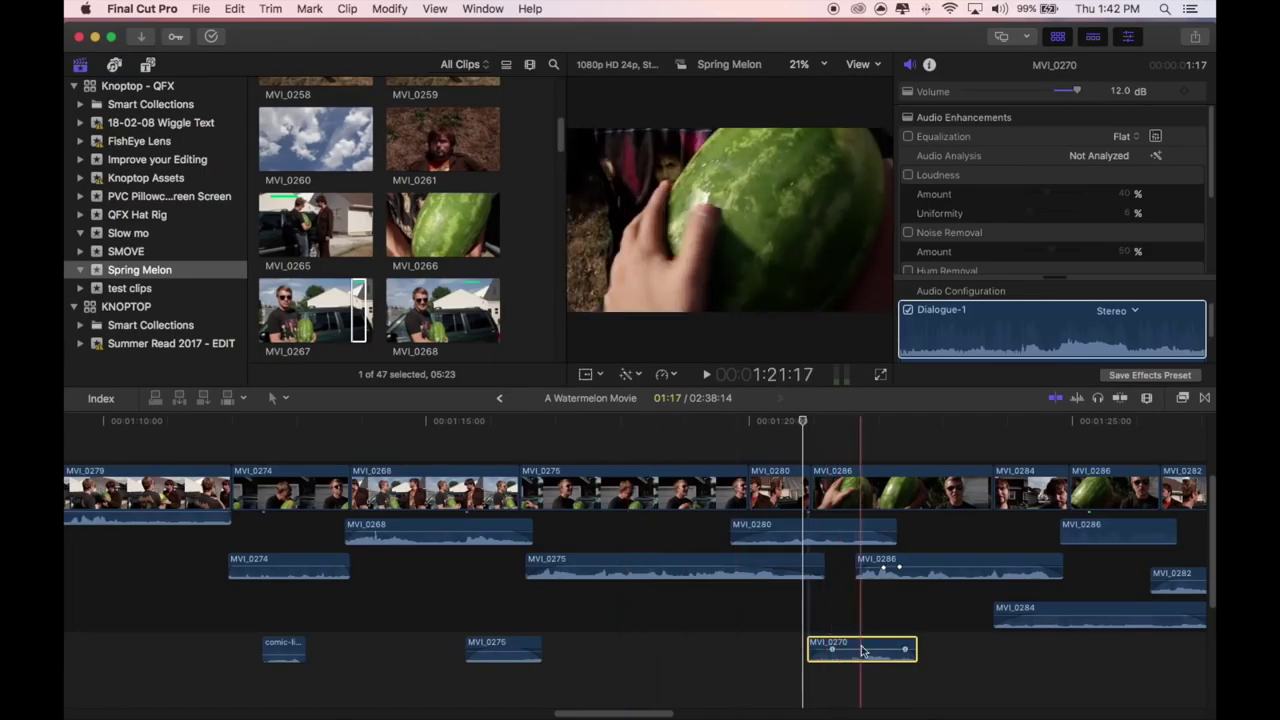
- Find Solo through a Help search, solo clip MVI_0270, and play the timeline
right_click(836, 645)
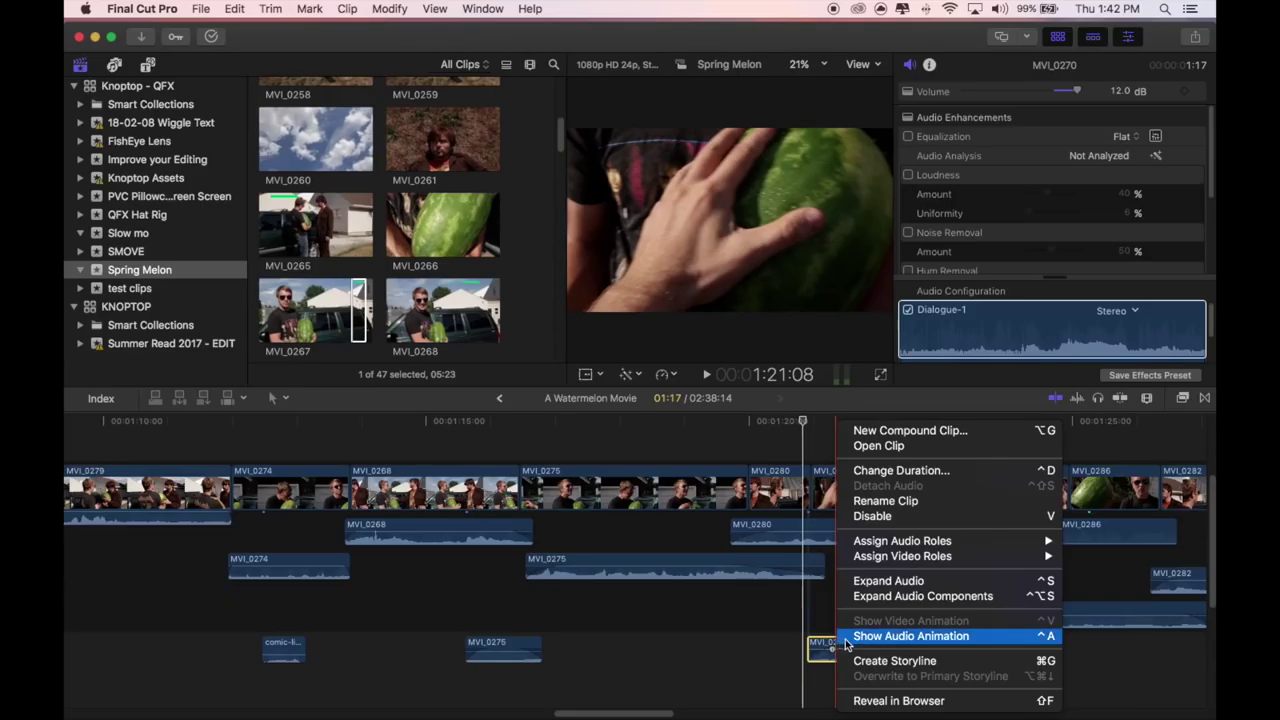
left_click(238, 8)
left_click(238, 8)
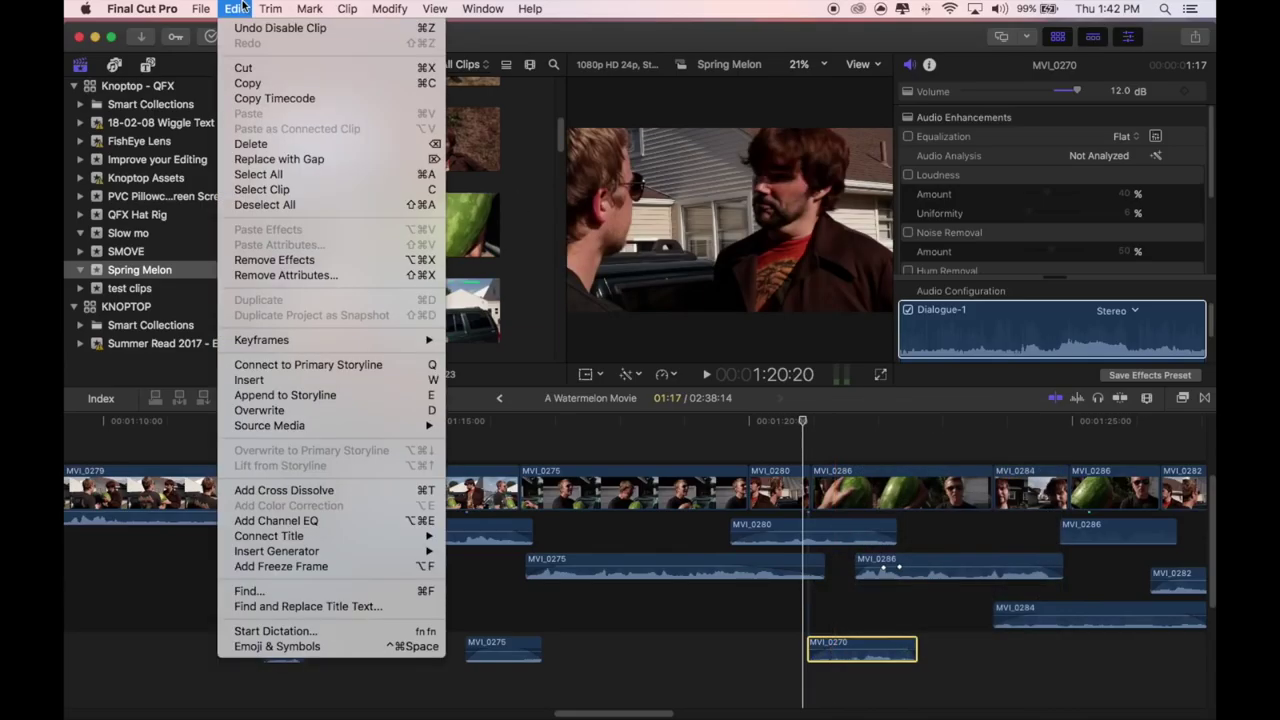
mouse_move(530, 8)
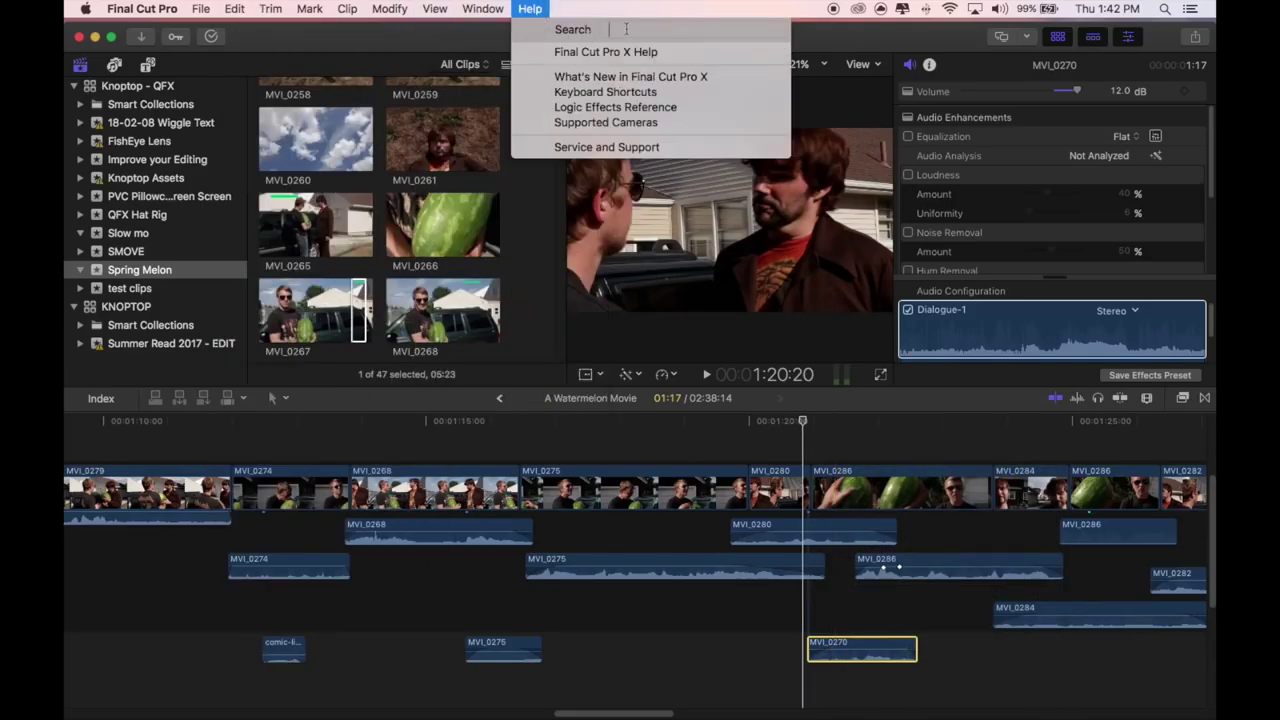
type("solo")
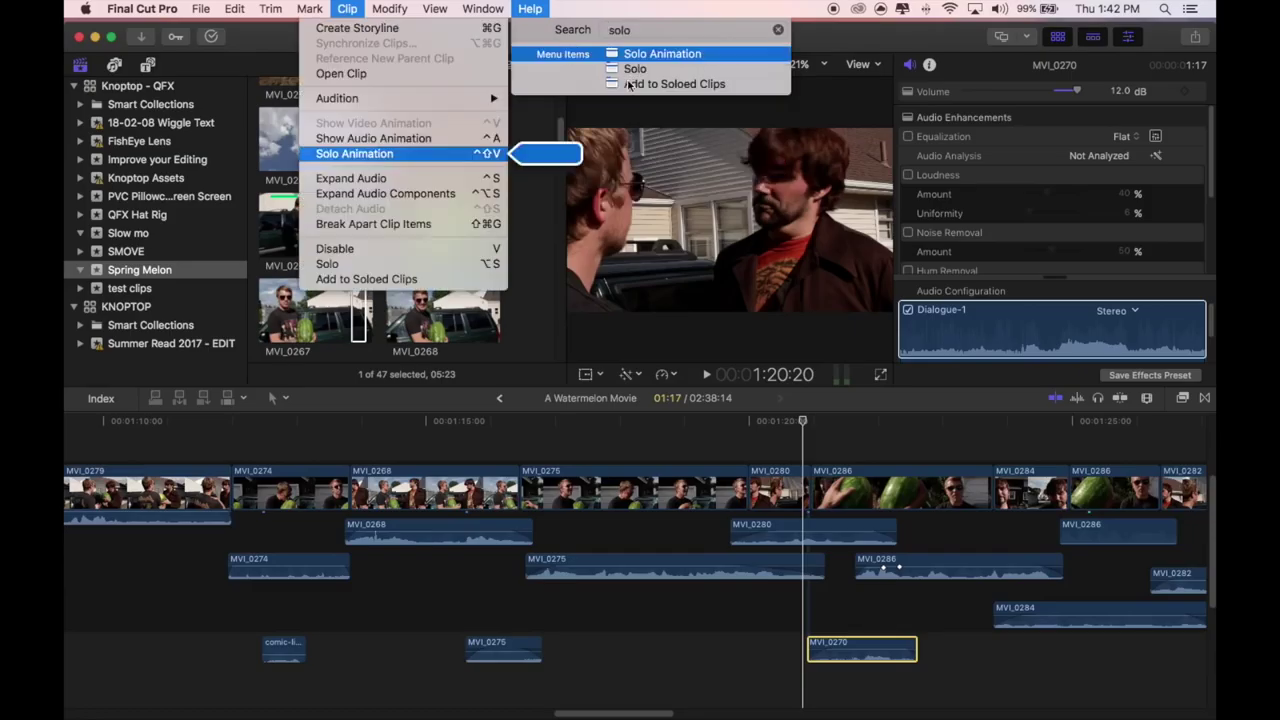
mouse_move(636, 72)
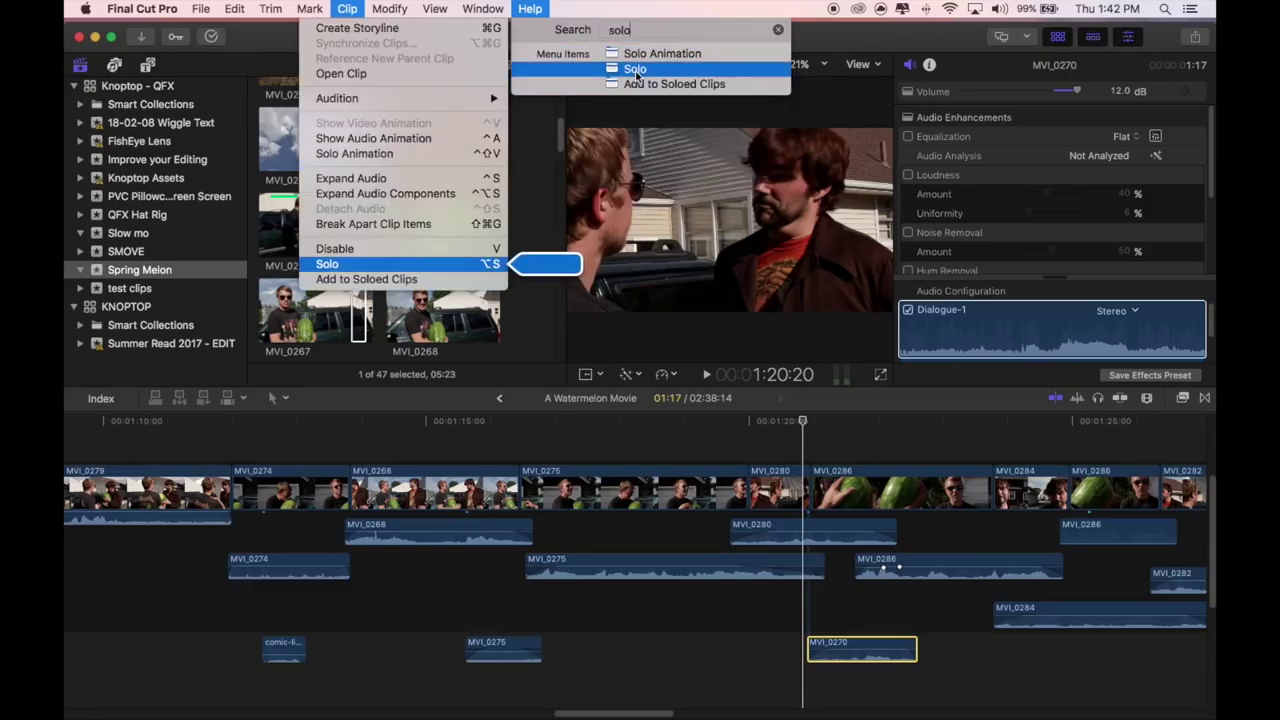
left_click(476, 264)
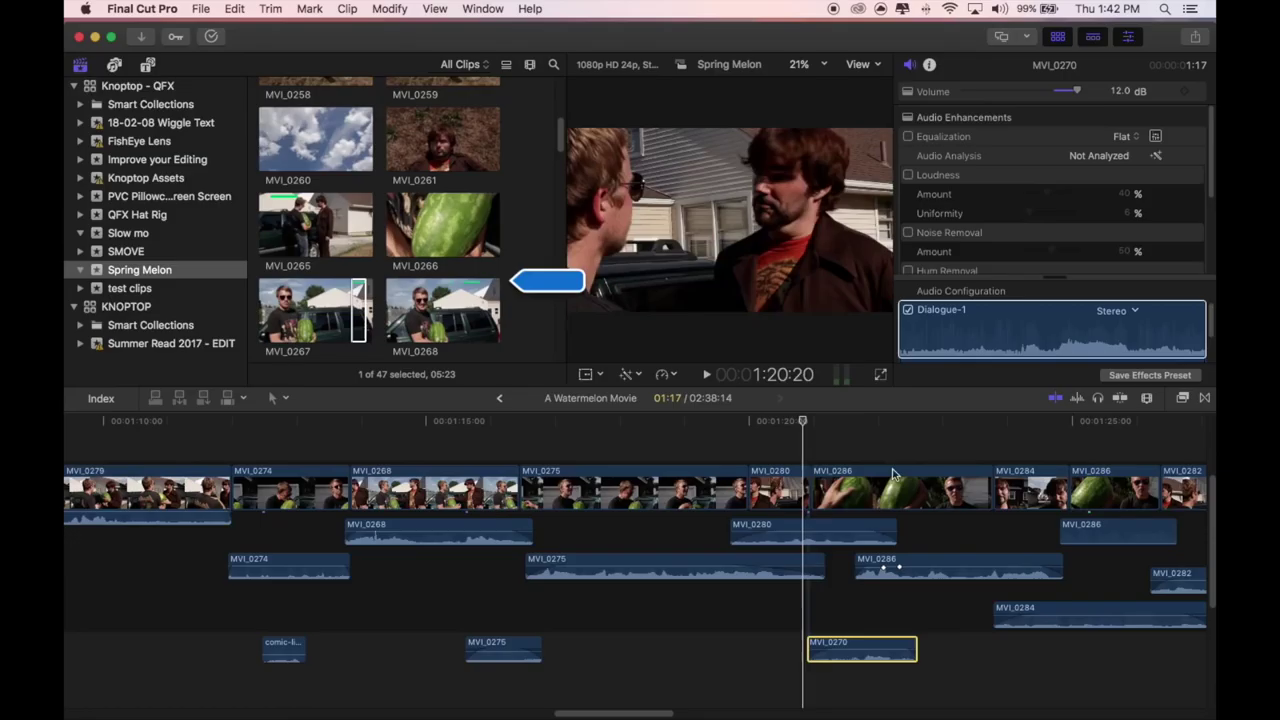
key("space")
key("space")
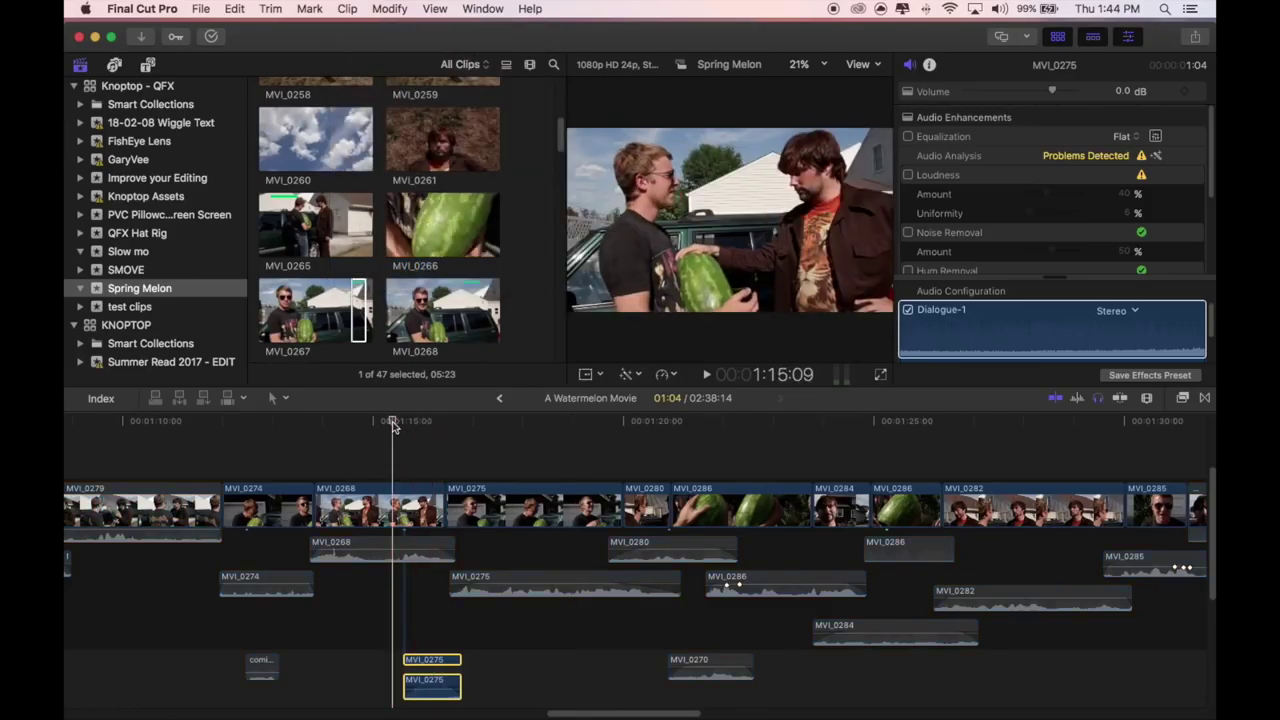
- Play the stacked MVI_0275 dialogue clips, return to 1:15:09, and replay them
key("space")
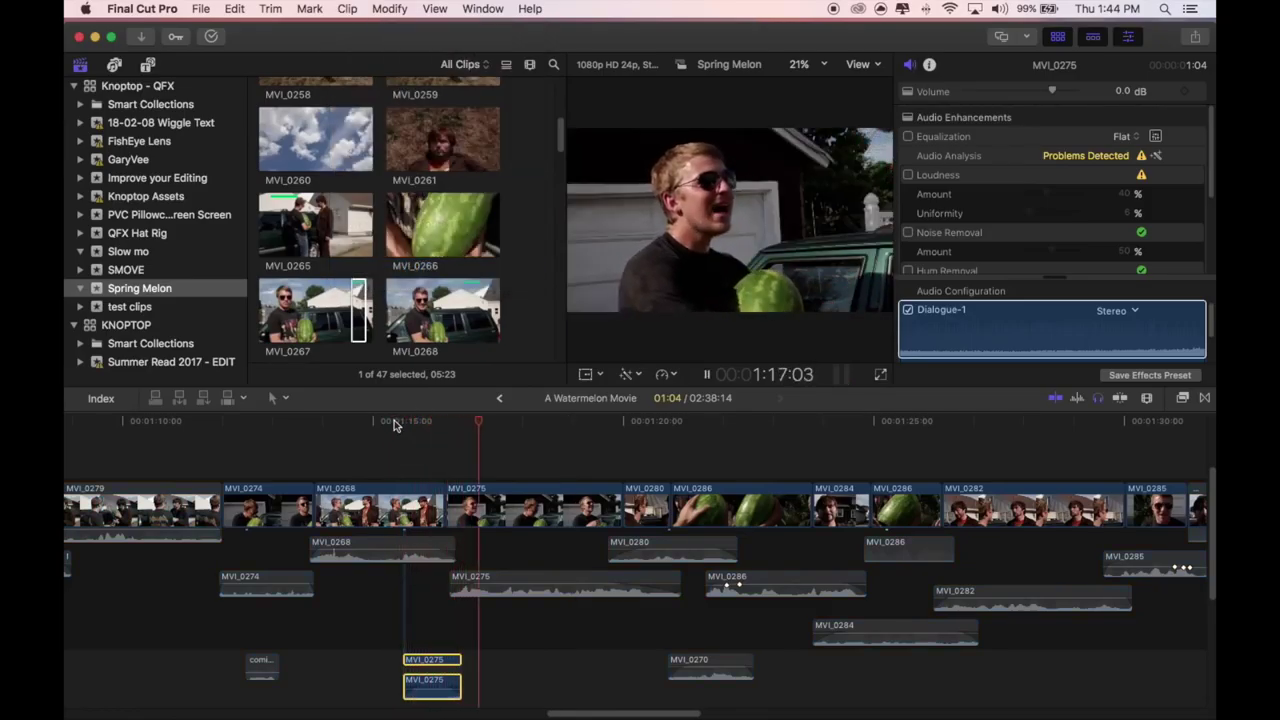
left_click(394, 420)
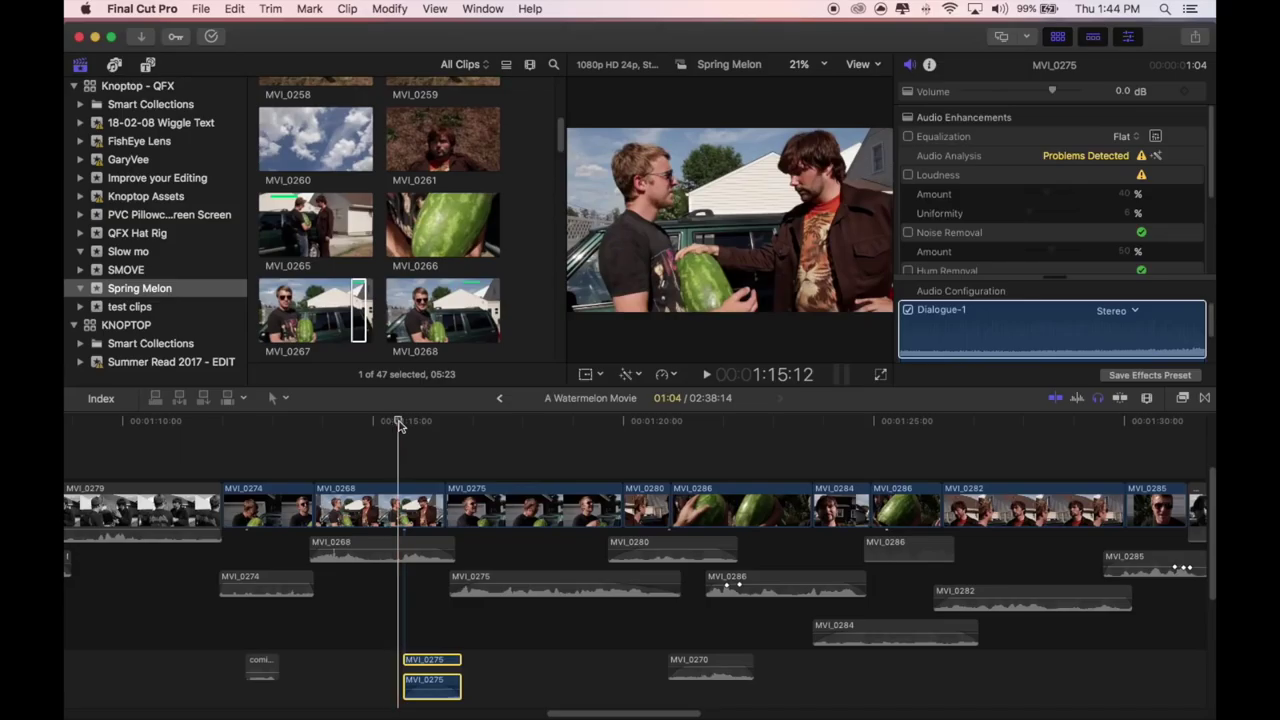
key("space")
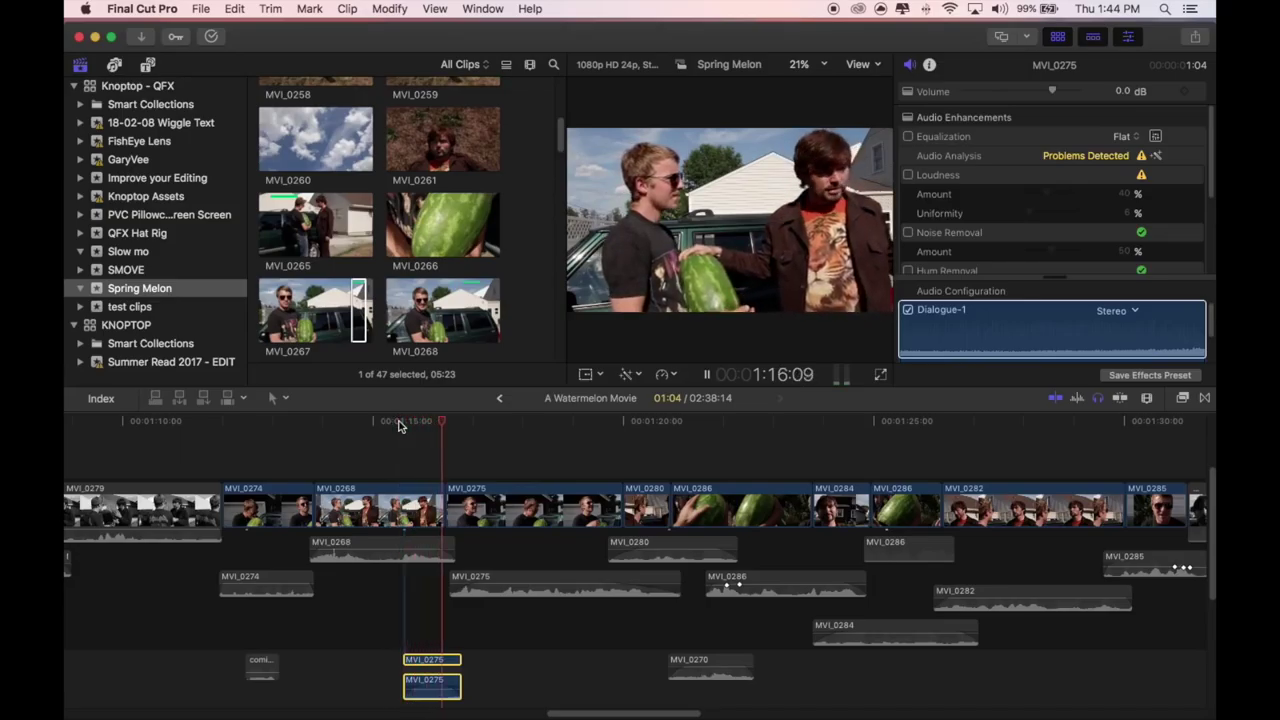
key("space")
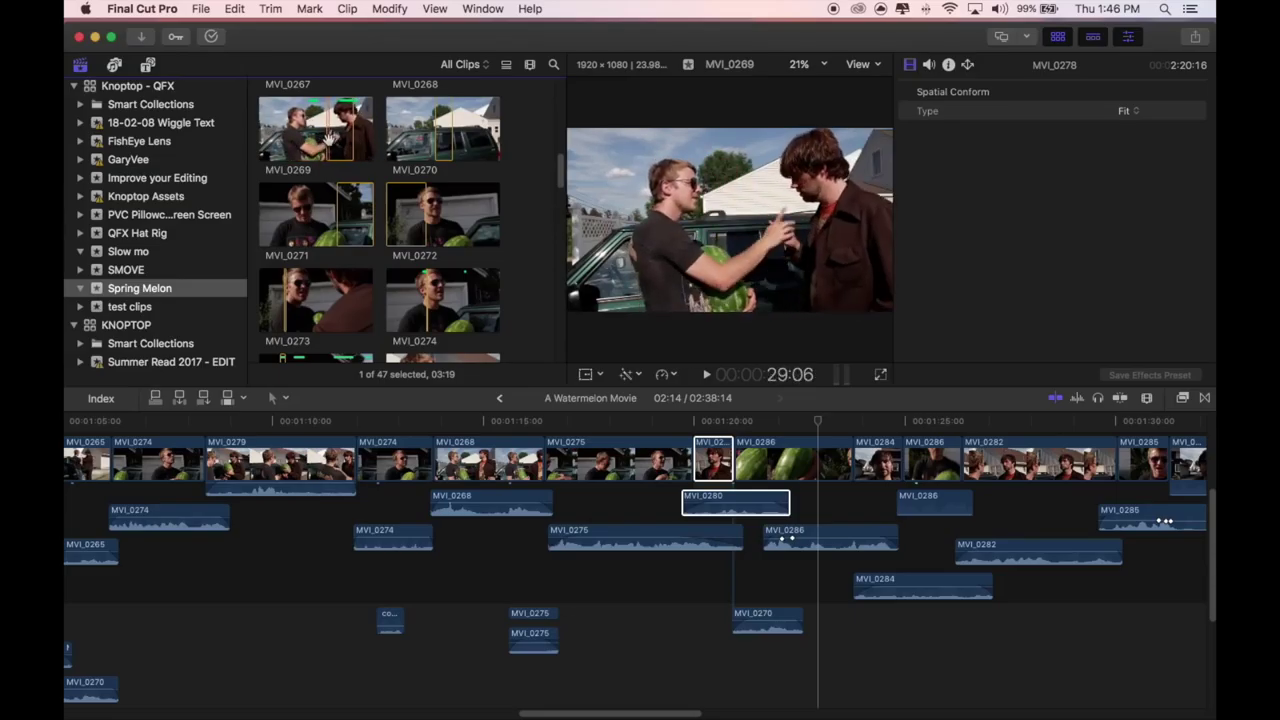
scroll(328, 137, "down", 1)
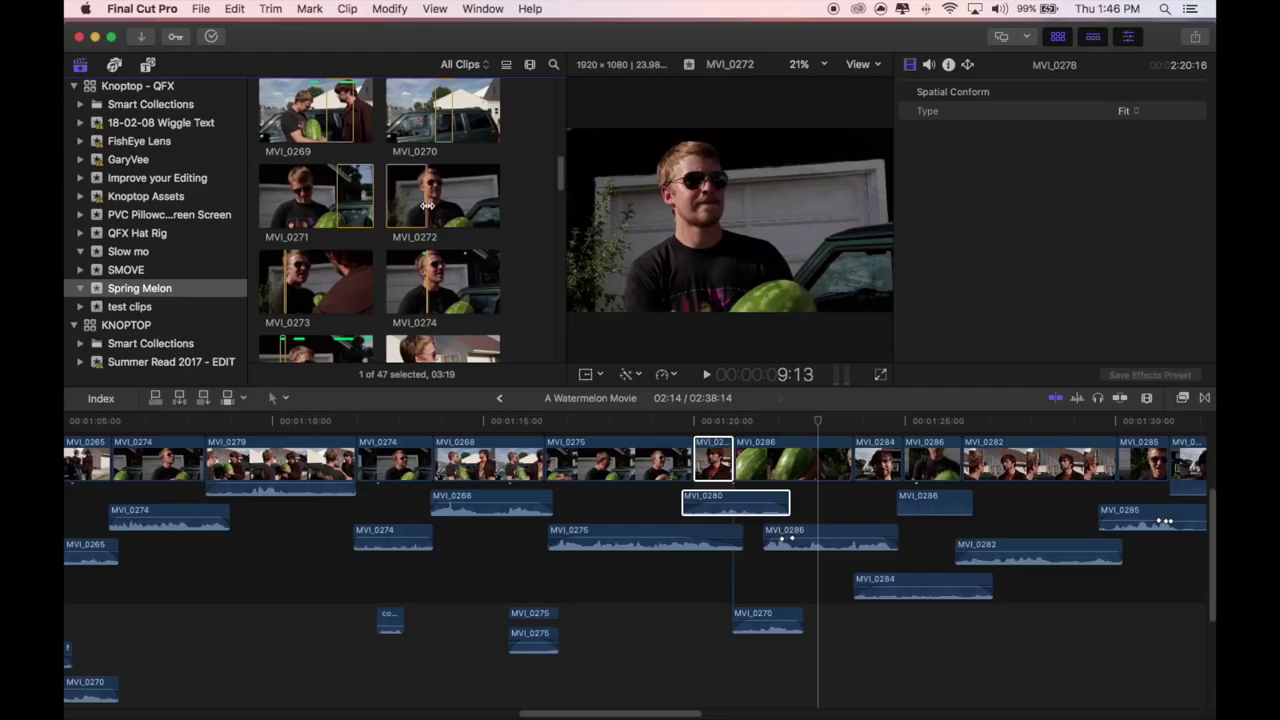
scroll(318, 280, "down", 1)
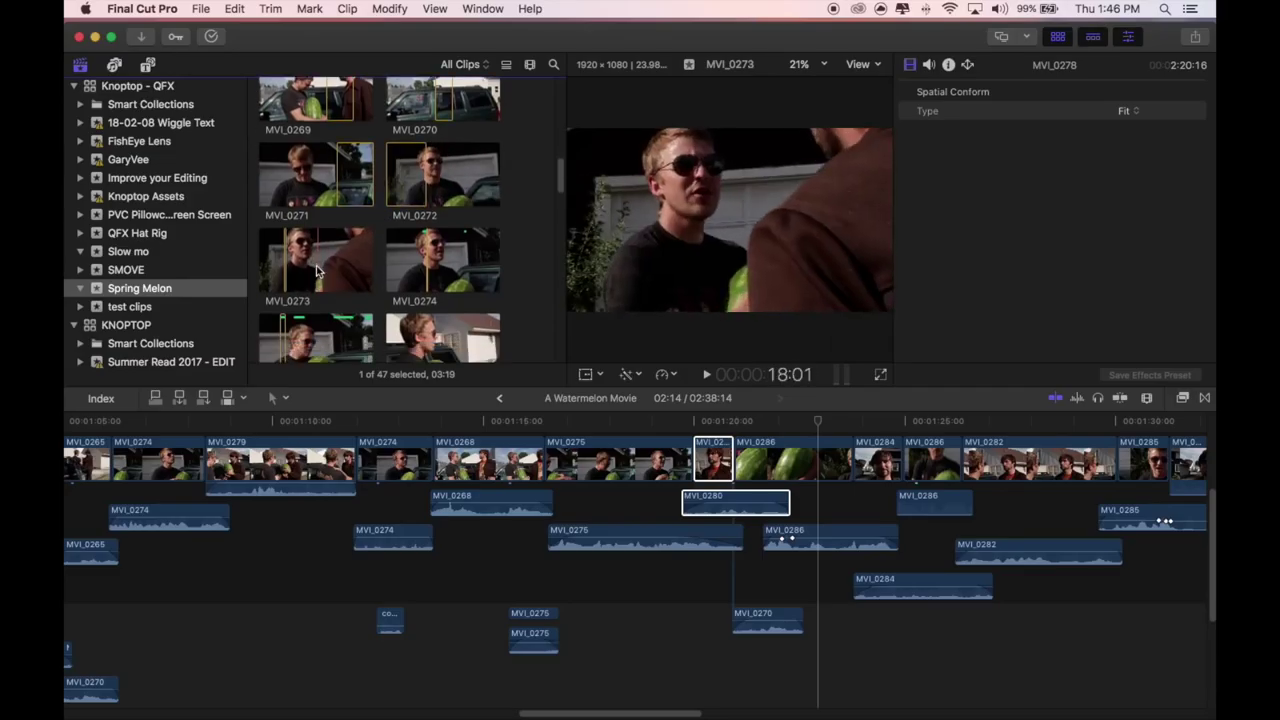
scroll(326, 271, "down", 4)
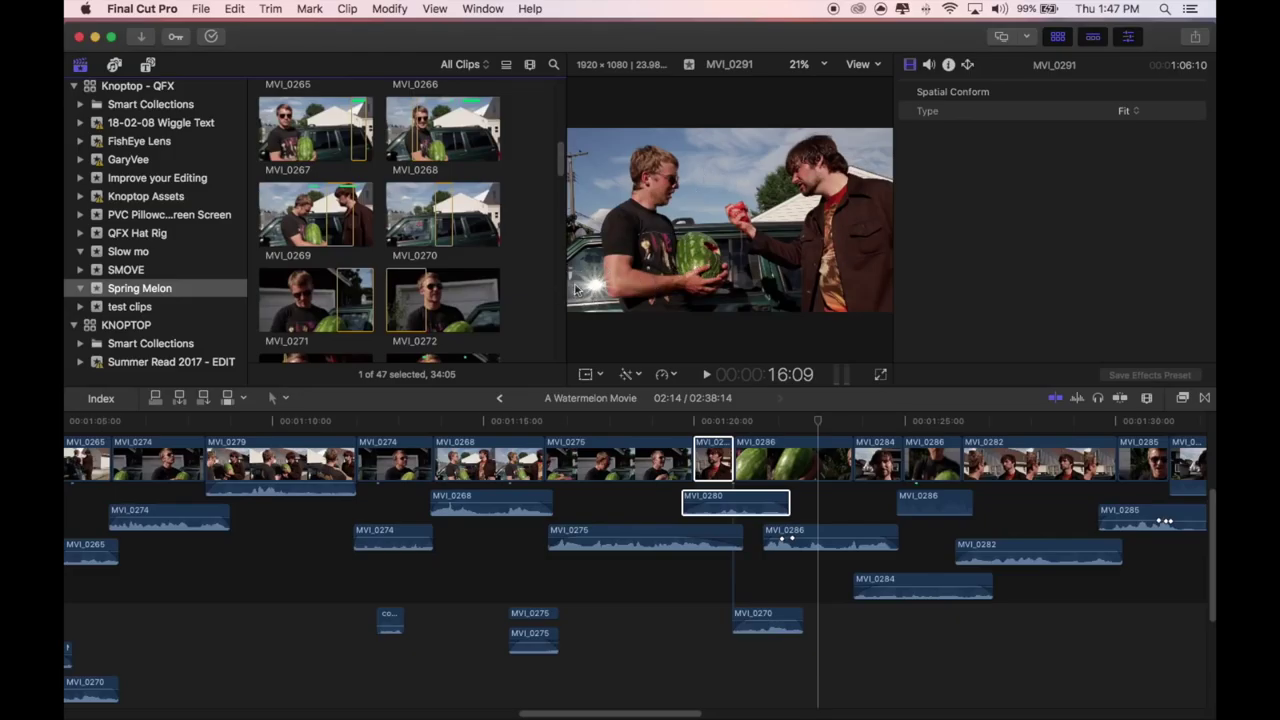
scroll(519, 229, "down", 2)
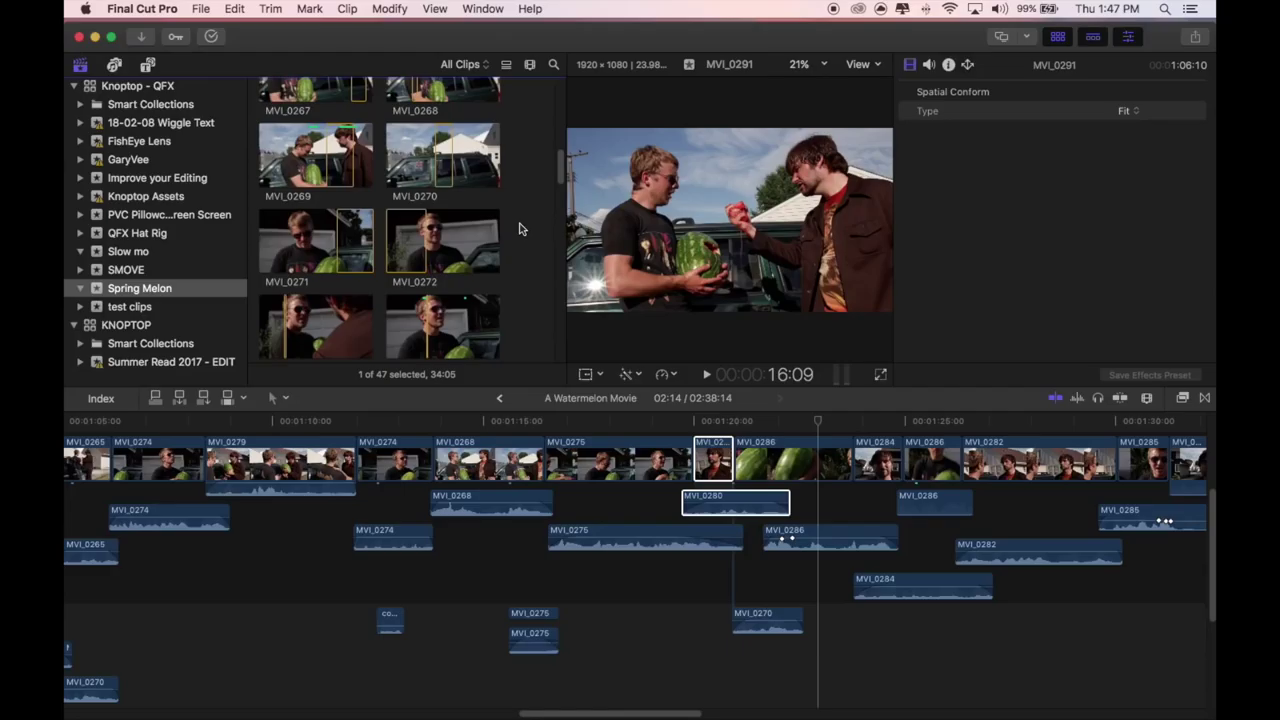
scroll(466, 252, "down", 5)
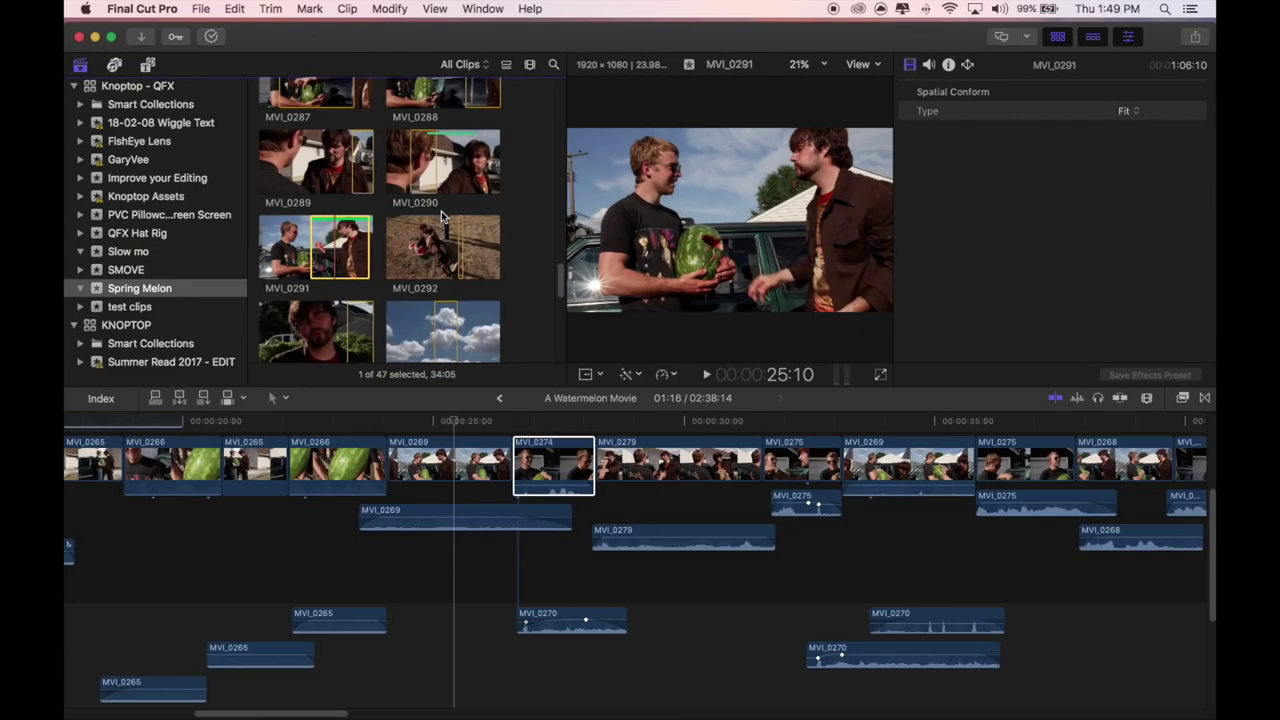
- Select clip MVI_0274 in the storyline, then restore it with Command-V
left_click(563, 438)
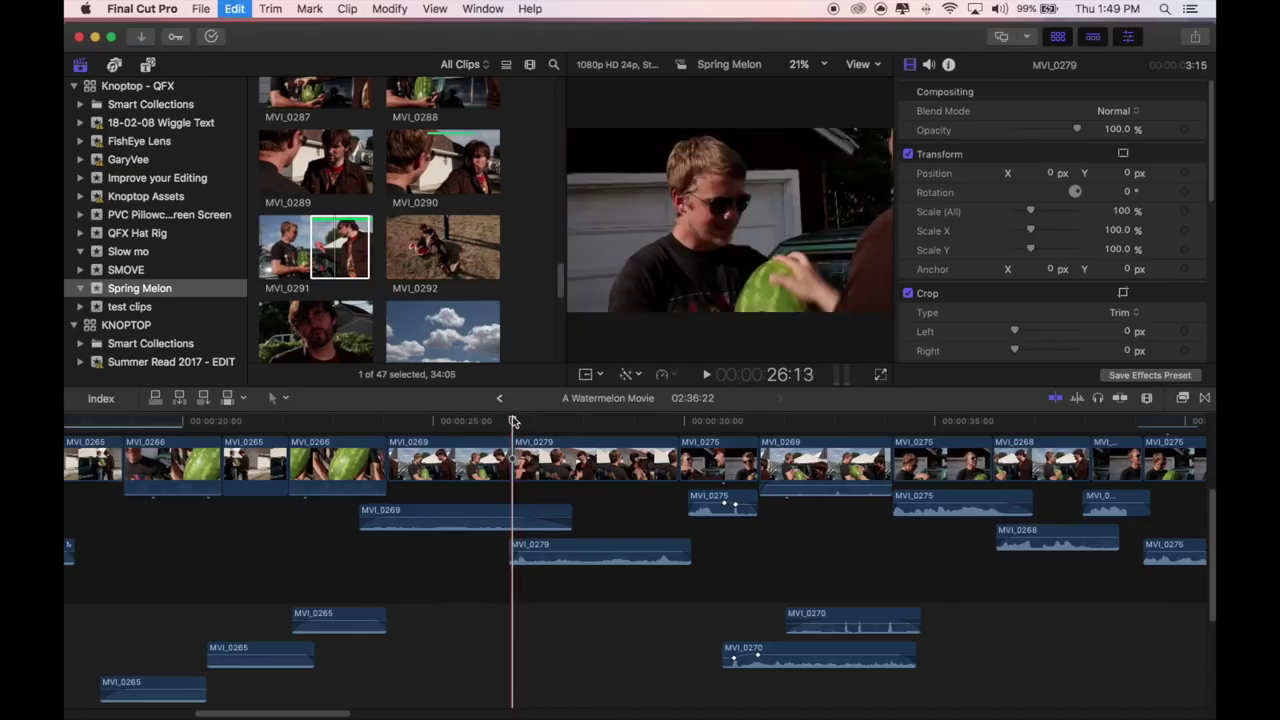
key("super+v")
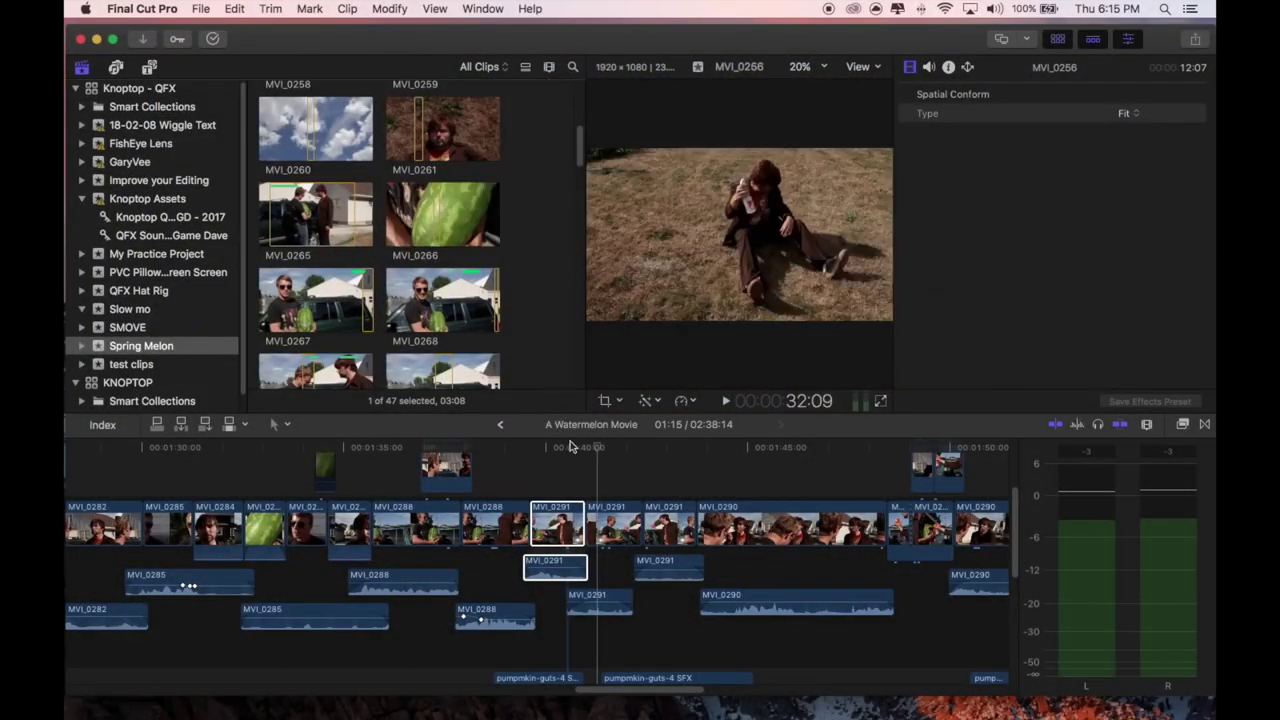
- Preview the timeline from around 1:33, then play the edit from about 1:49, before MVI_0290
key("super+2")
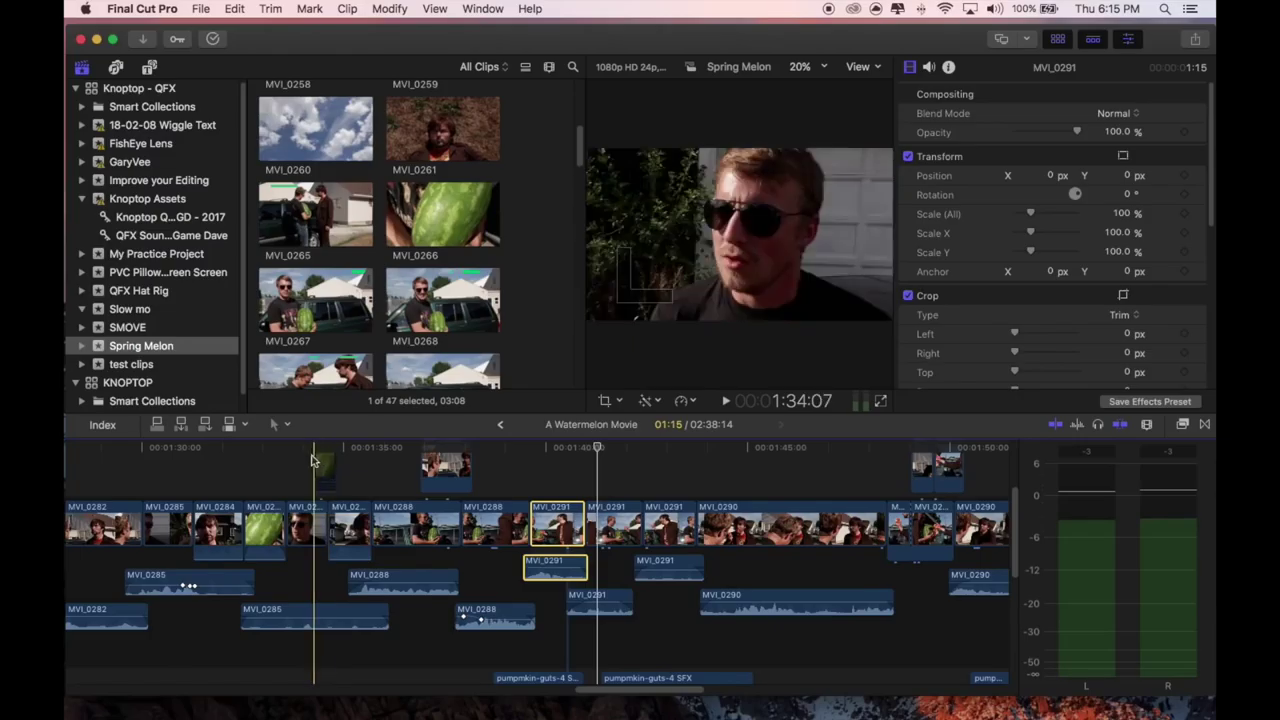
key("space")
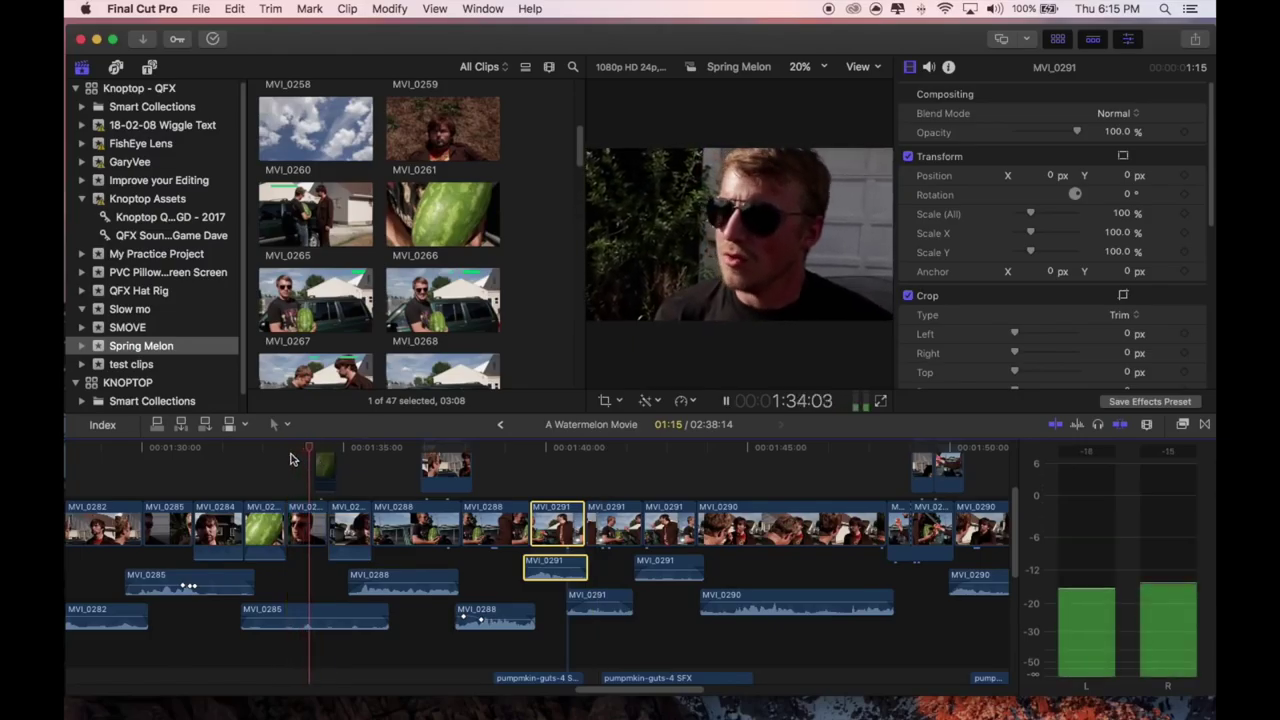
key("space")
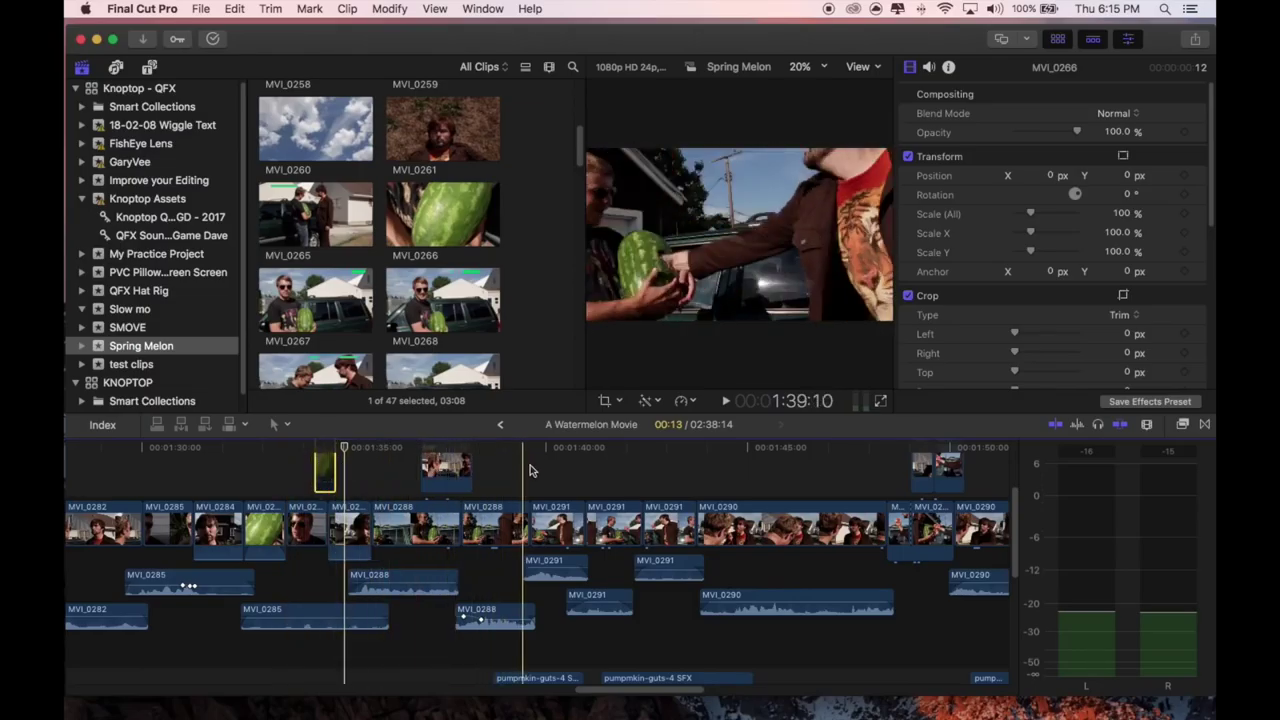
left_click(906, 498)
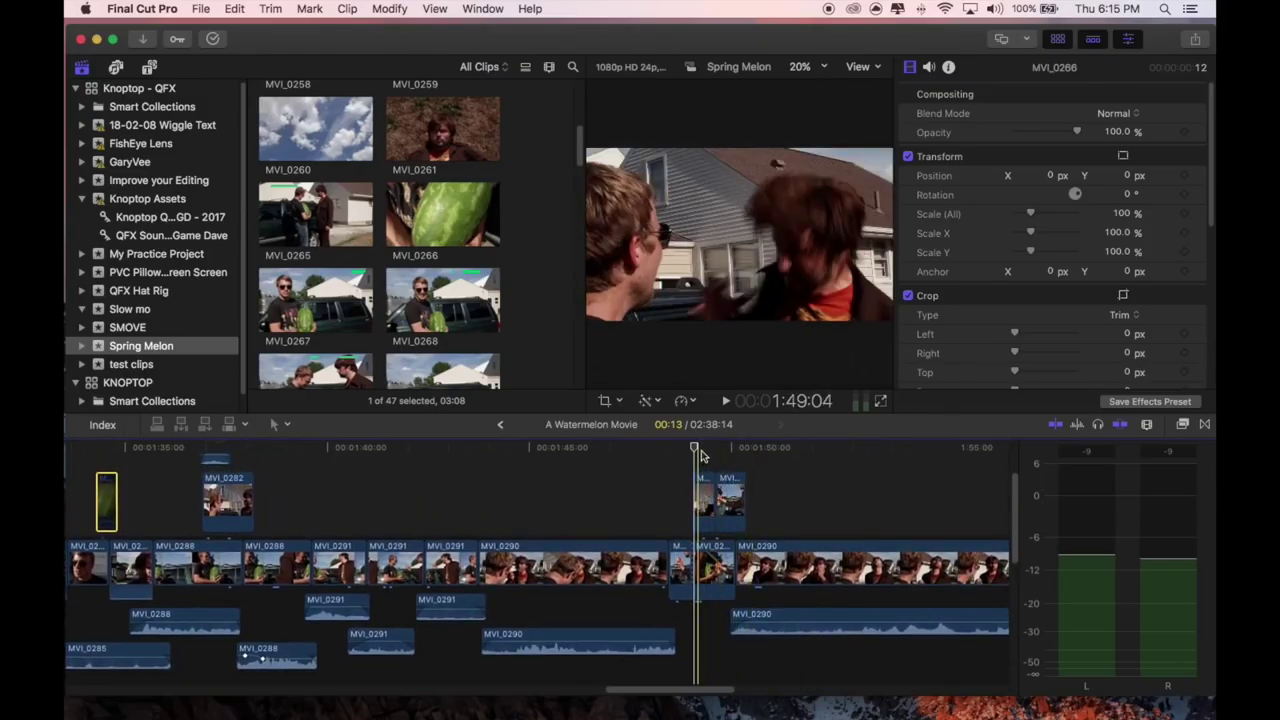
key("space")
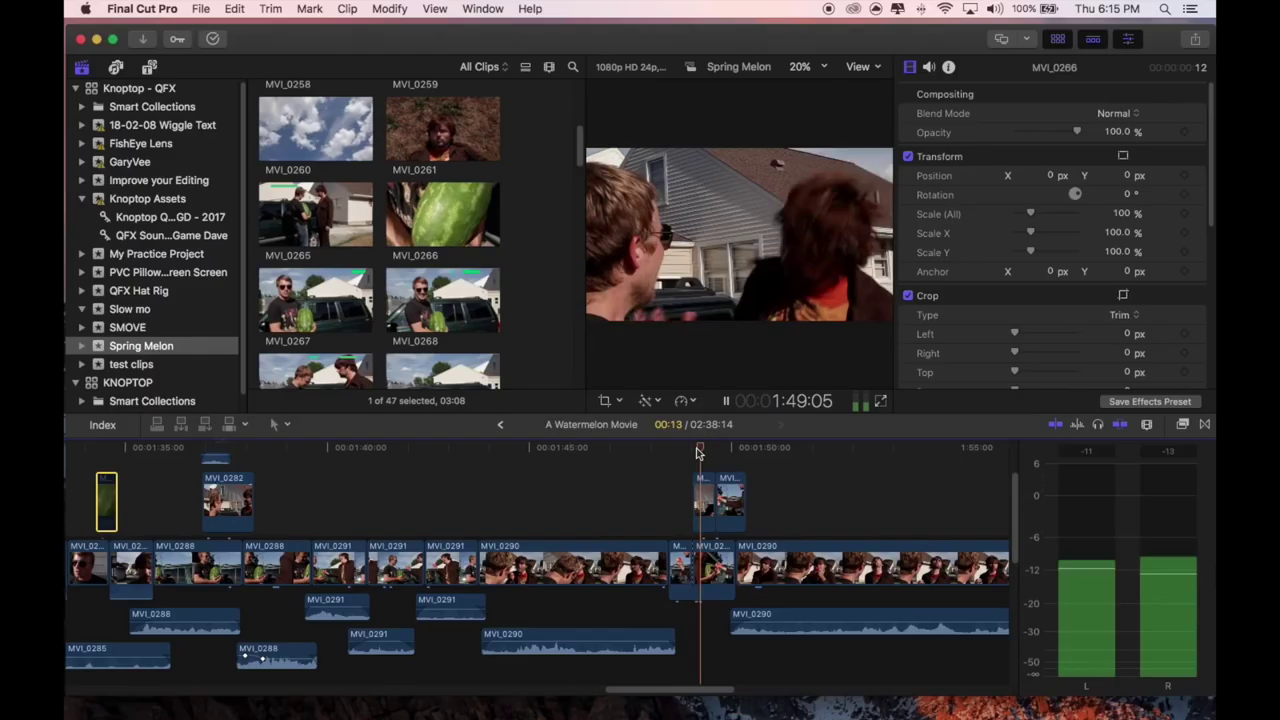